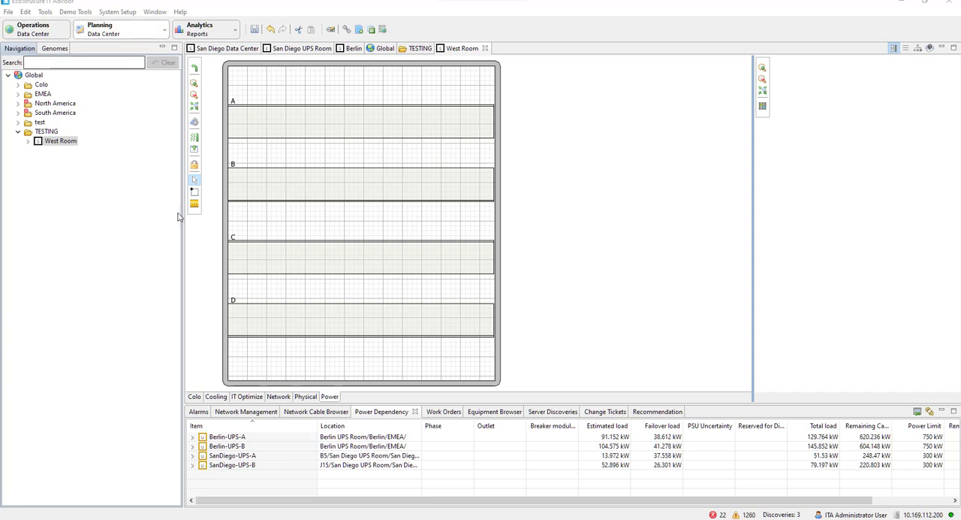
# Unlock the West Room layout for editing and check the aisle settings for generating rows without applying them
pyautogui.click(193, 167)
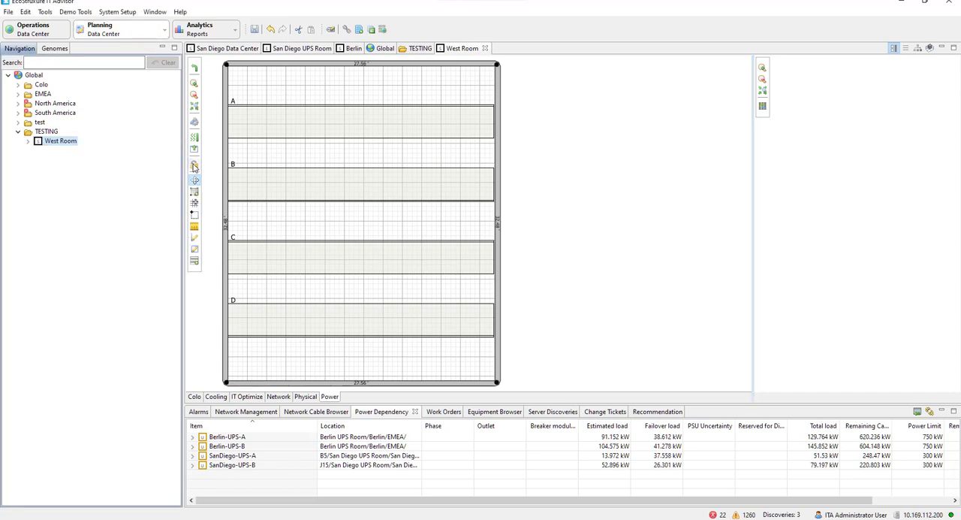
pyautogui.click(194, 261)
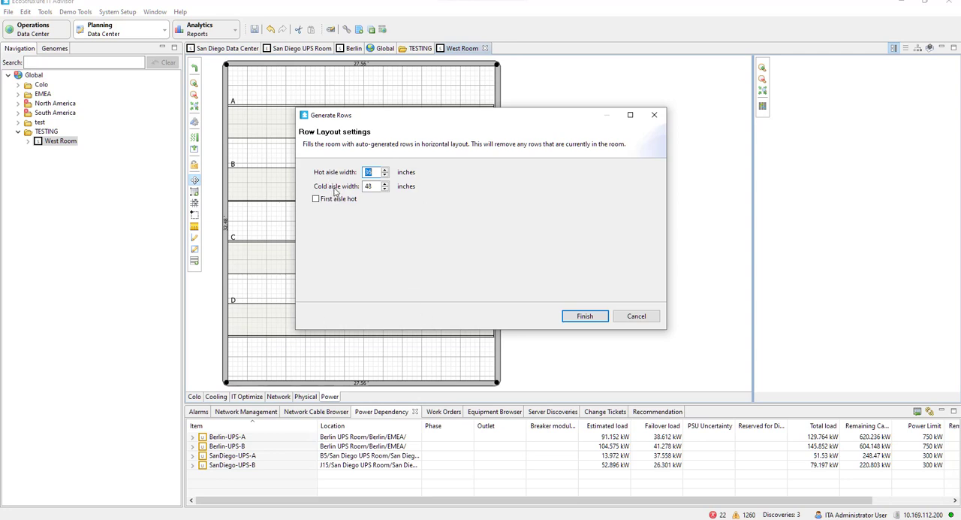
pyautogui.click(643, 317)
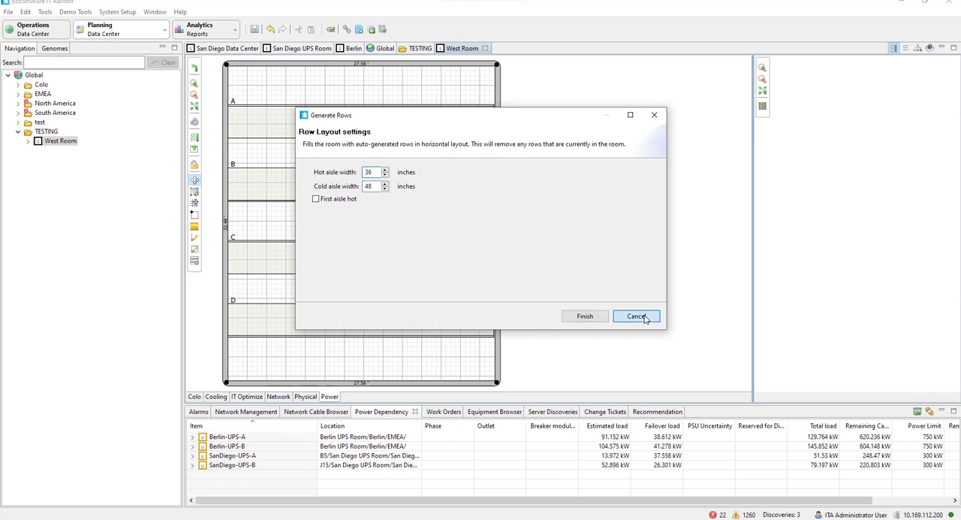
# Inspect the general properties of row A in West Room, including its name, without changing anything
pyautogui.click(314, 124)
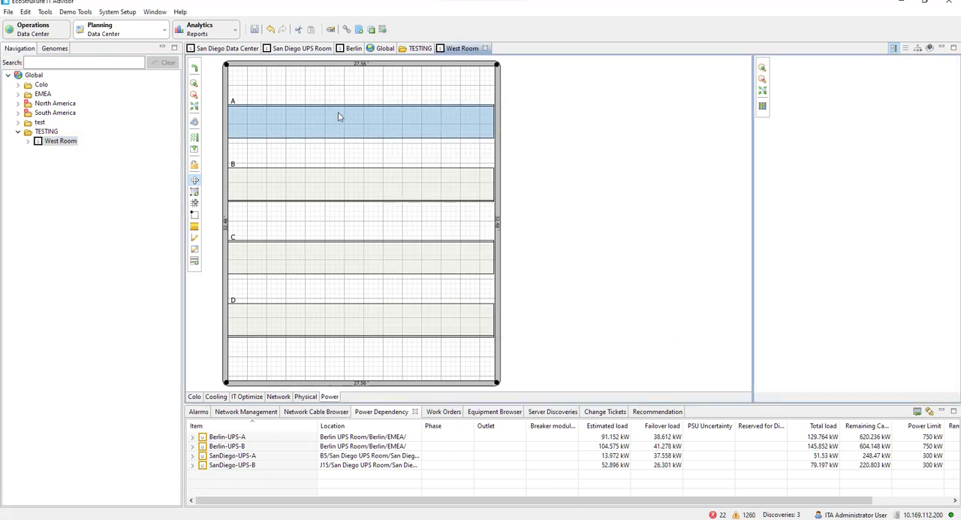
pyautogui.rightClick(338, 116)
pyautogui.click(386, 313)
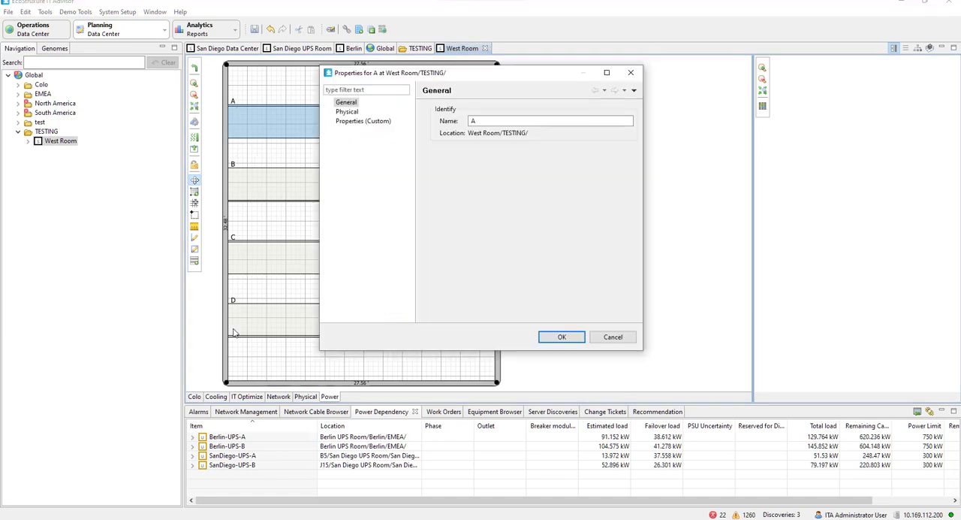
pyautogui.click(478, 121)
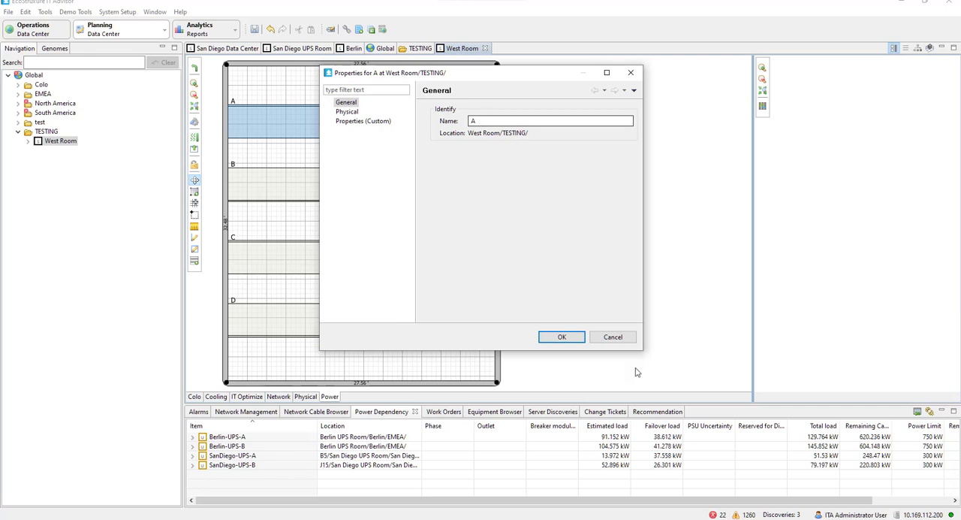
pyautogui.click(613, 337)
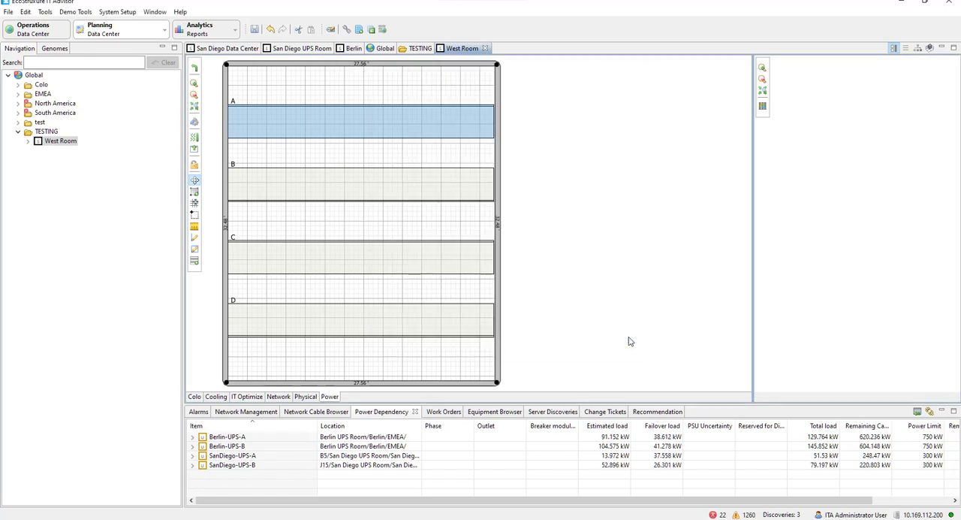
# Try widening West Room by moving its right-hand wall outward, and restore the room's 27.56-foot width
pyautogui.moveTo(499, 264); pyautogui.dragTo(660, 264)
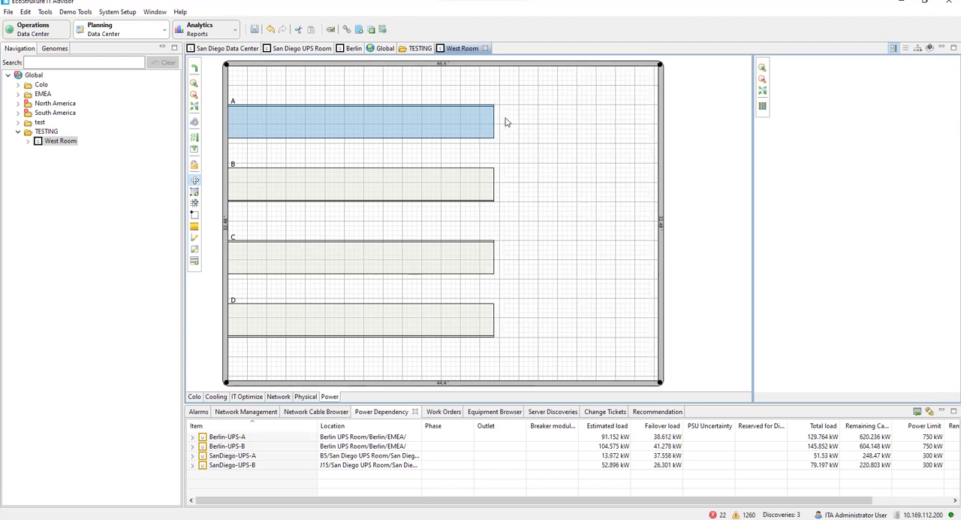
pyautogui.moveTo(494, 120)
pyautogui.mouseDown()
pyautogui.moveTo(404, 119)
pyautogui.moveTo(591, 120)
pyautogui.moveTo(493, 123)
pyautogui.mouseUp()
pyautogui.moveTo(661, 254); pyautogui.dragTo(498, 255)
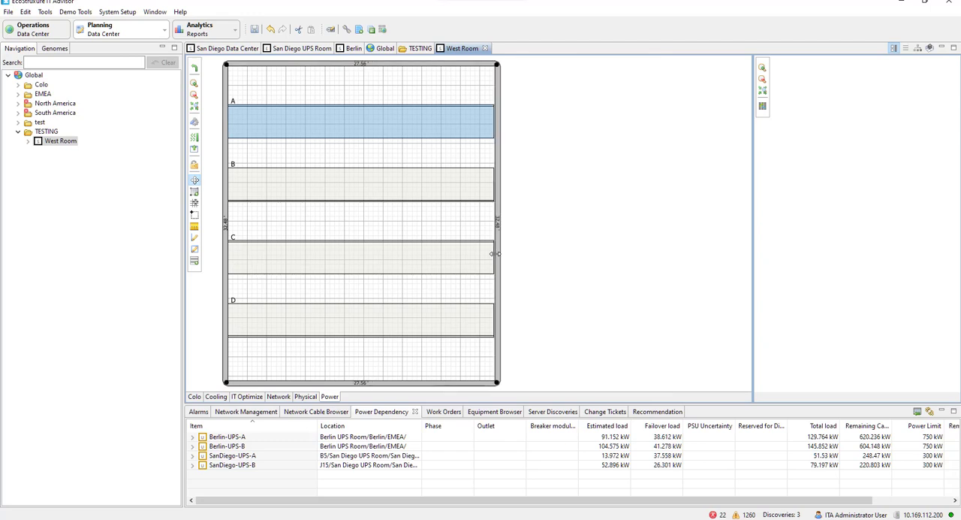
pyautogui.click(554, 276)
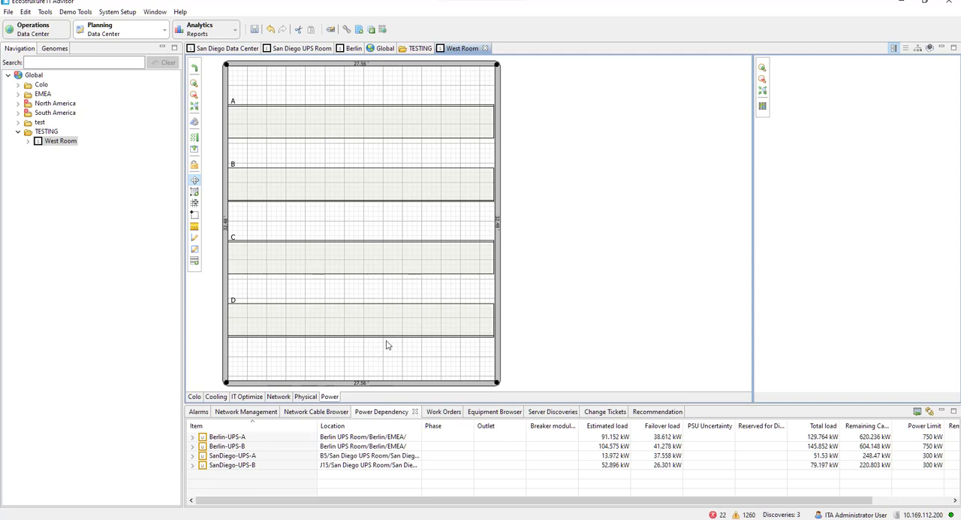
# Switch to the Excel equipment template and examine its West Room, row A and Rack A entries
pyautogui.click(538, 518)
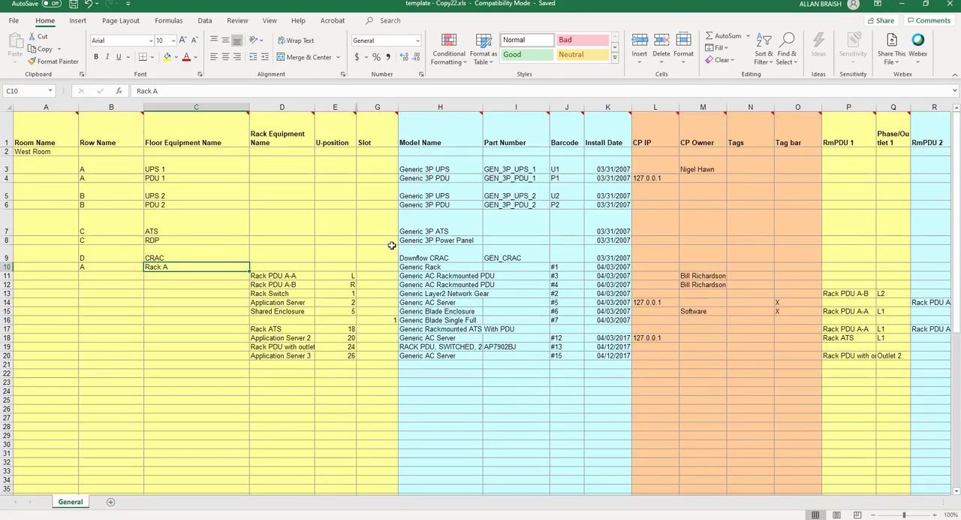
pyautogui.click(19, 152)
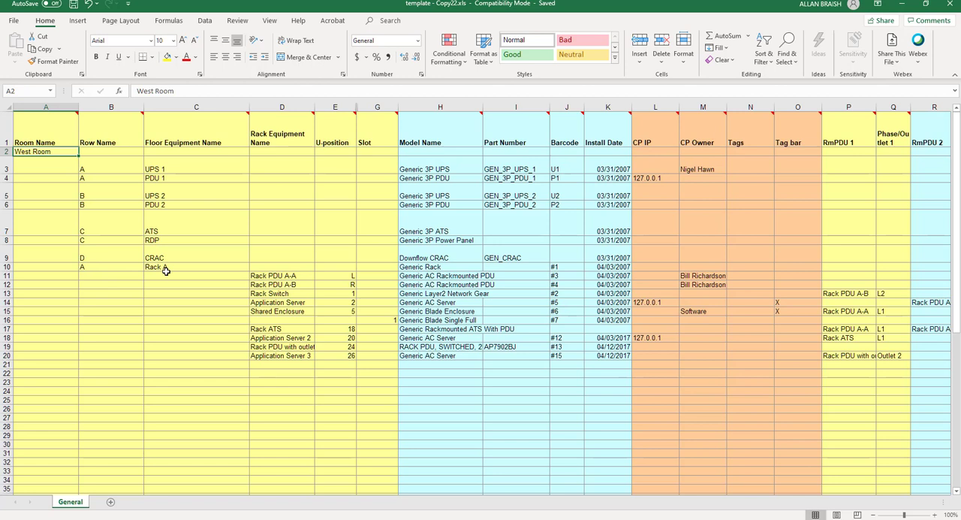
pyautogui.click(111, 269)
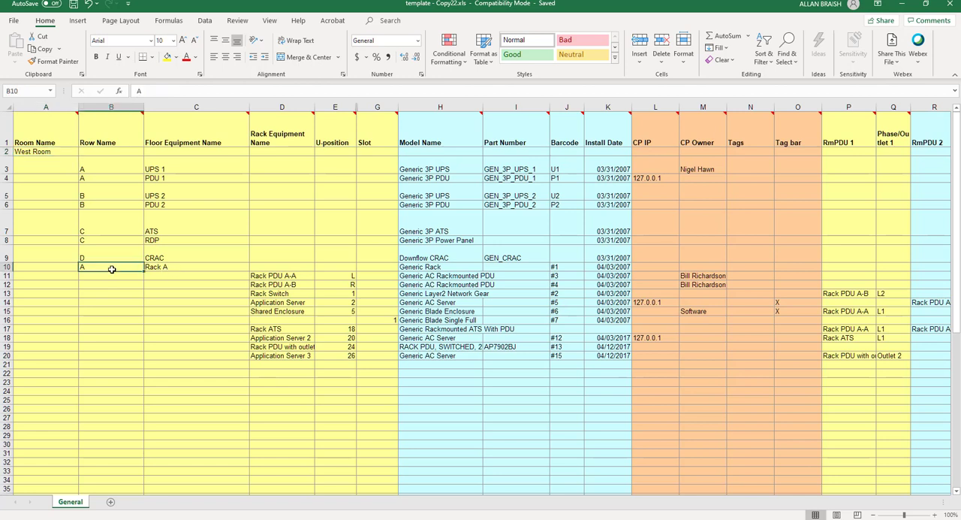
pyautogui.click(188, 268)
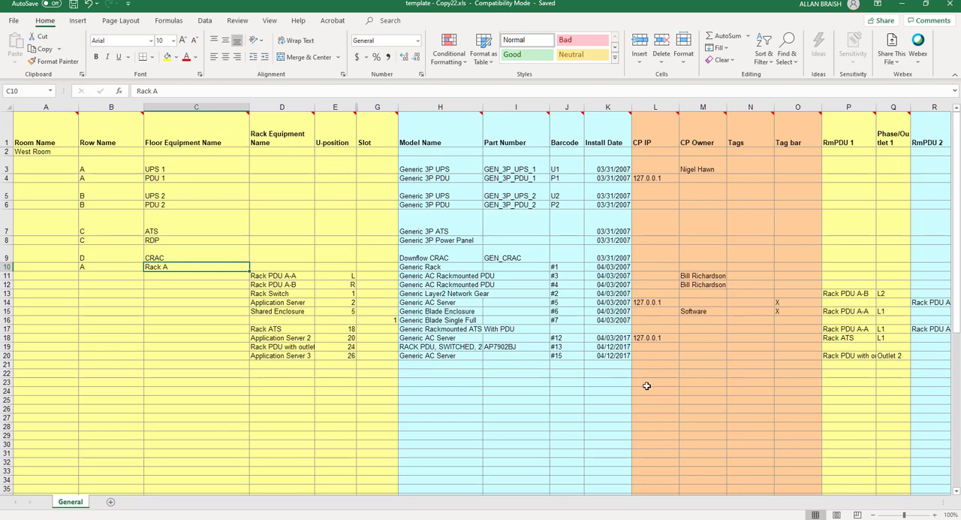
# Examine the template's columns for the Shared Enclosure row, from CP Owner across to UPS Power Feed and back to Model Name
pyautogui.click(694, 310)
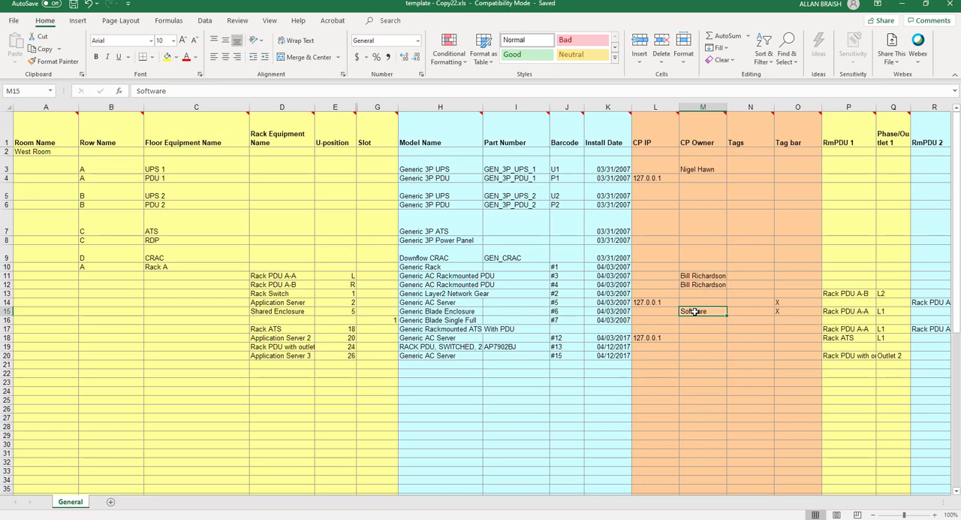
pyautogui.press('Right')
pyautogui.press('Right')
pyautogui.press('Right')
pyautogui.press('Right')
pyautogui.press('Right')
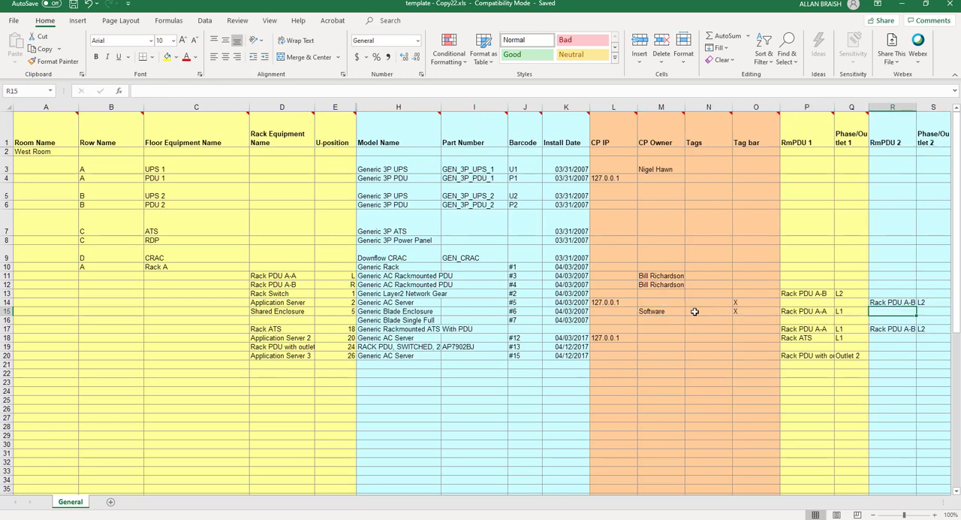
pyautogui.press('Right')
pyautogui.press('Right')
pyautogui.press('Right')
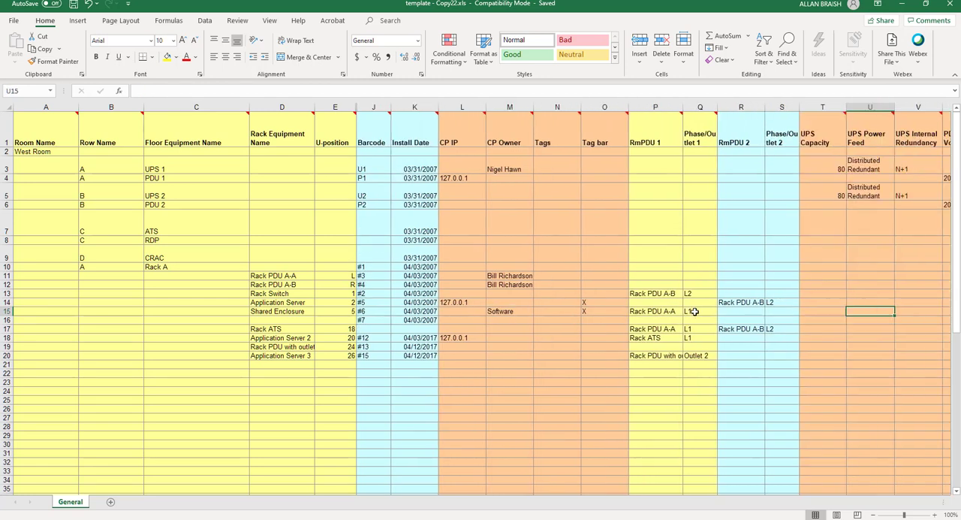
pyautogui.press('Left')
pyautogui.press('Left')
pyautogui.press('Left')
pyautogui.press('Left')
pyautogui.press('Left')
pyautogui.press('Left')
pyautogui.press('Left')
pyautogui.press('Left')
pyautogui.press('Left')
pyautogui.press('Left')
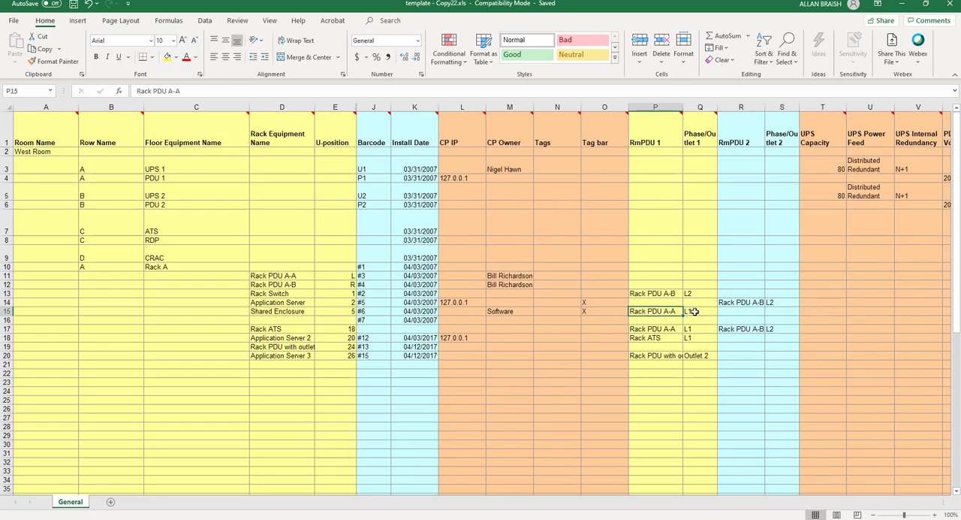
pyautogui.press('Left')
pyautogui.press('Left')
pyautogui.press('Left')
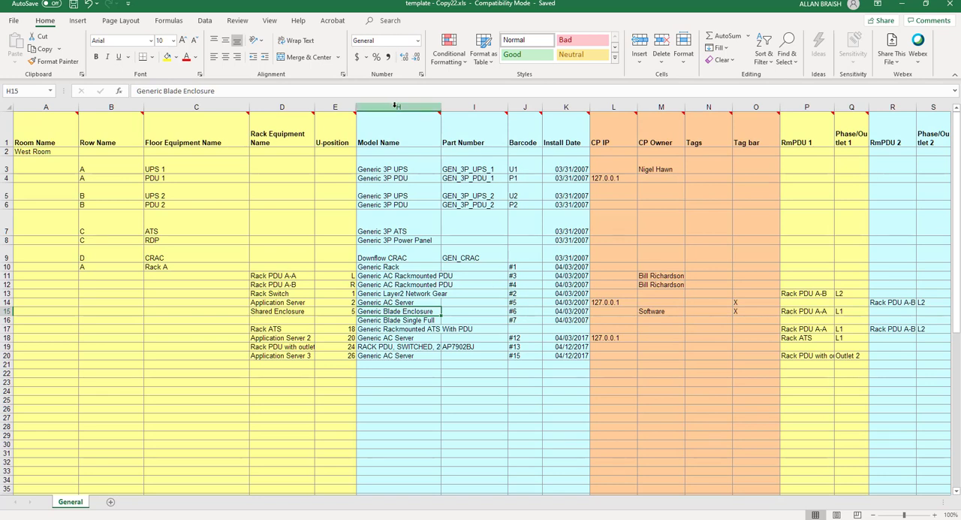
pyautogui.moveTo(297, 141)
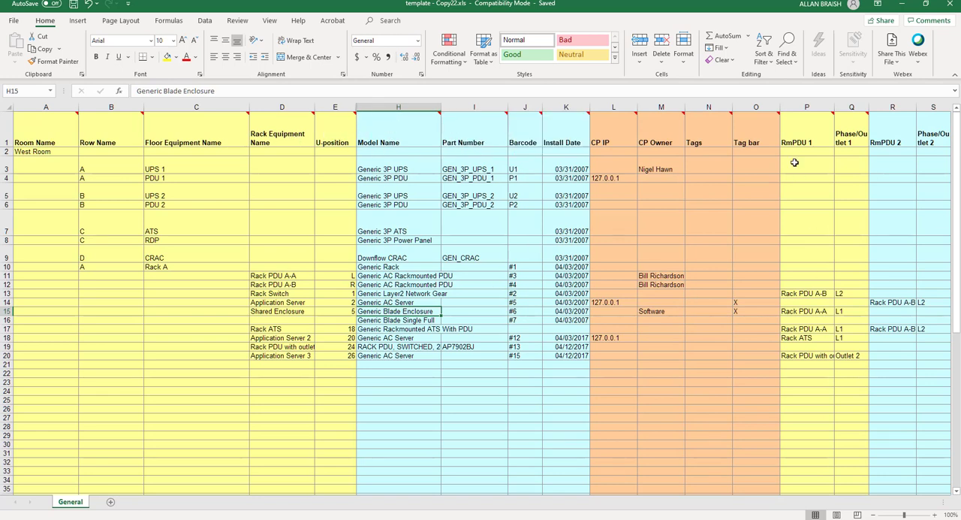
pyautogui.moveTo(803, 139)
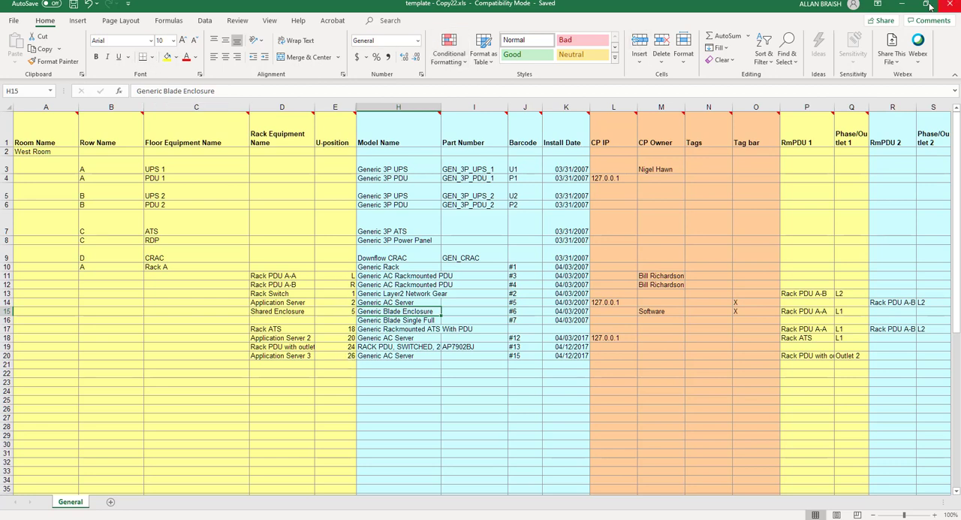
# Return to EcoStruxure IT Advisor and choose template - Copy22.xls from the Desktop as the file for an equipment import
pyautogui.click(904, 7)
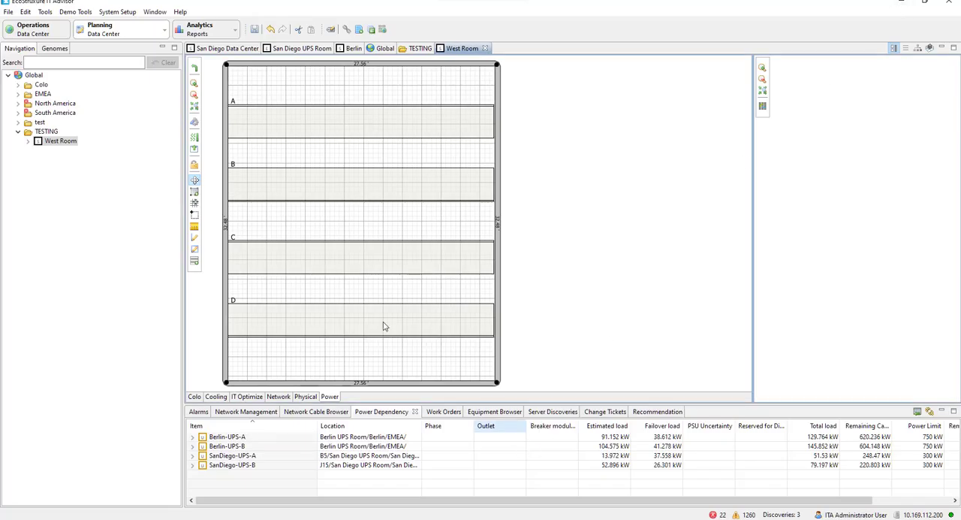
pyautogui.click(7, 10)
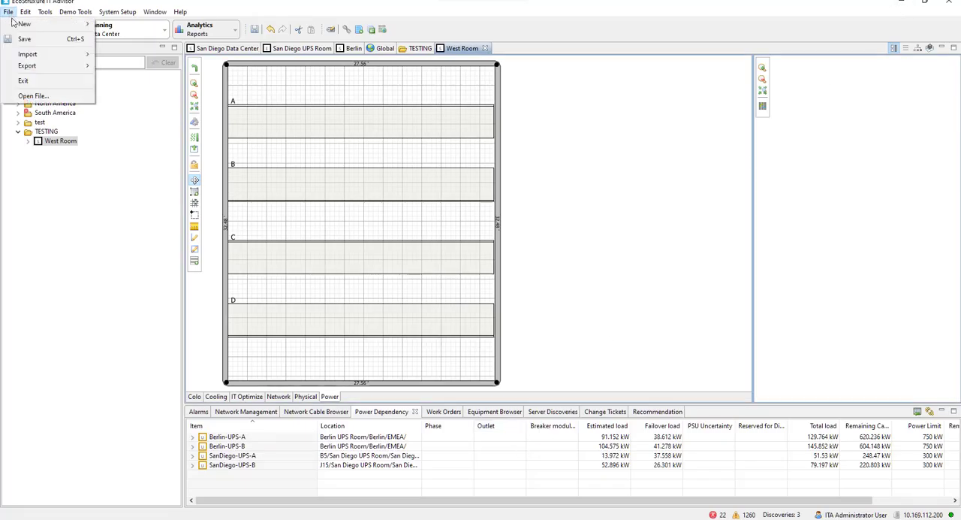
pyautogui.moveTo(73, 60)
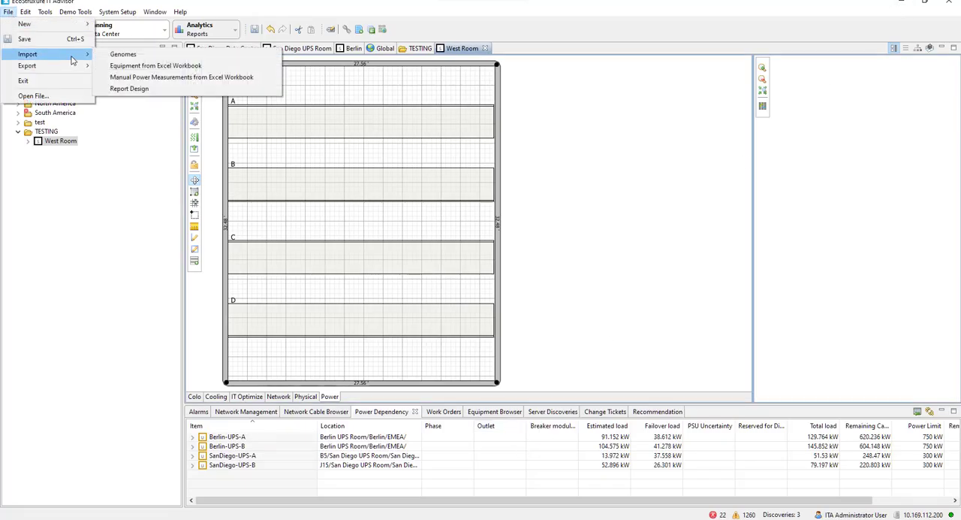
pyautogui.click(181, 68)
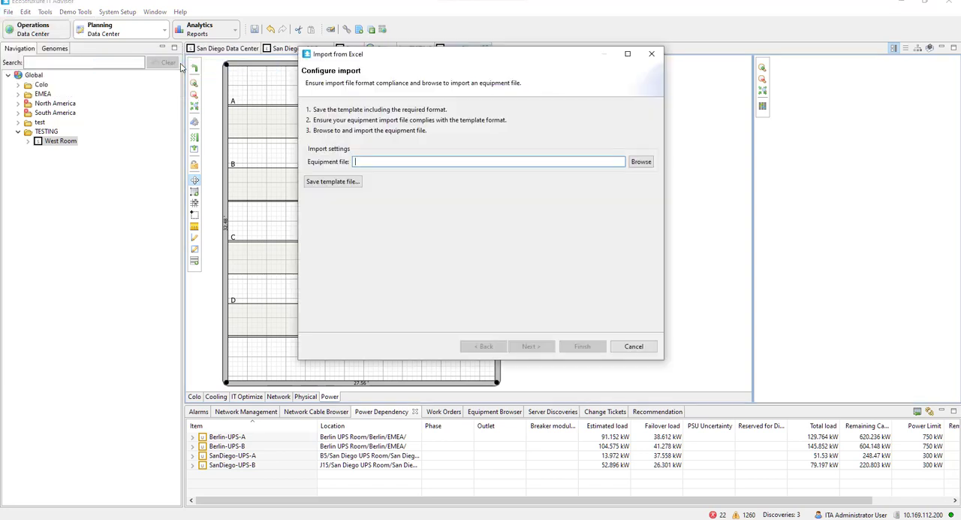
pyautogui.click(640, 162)
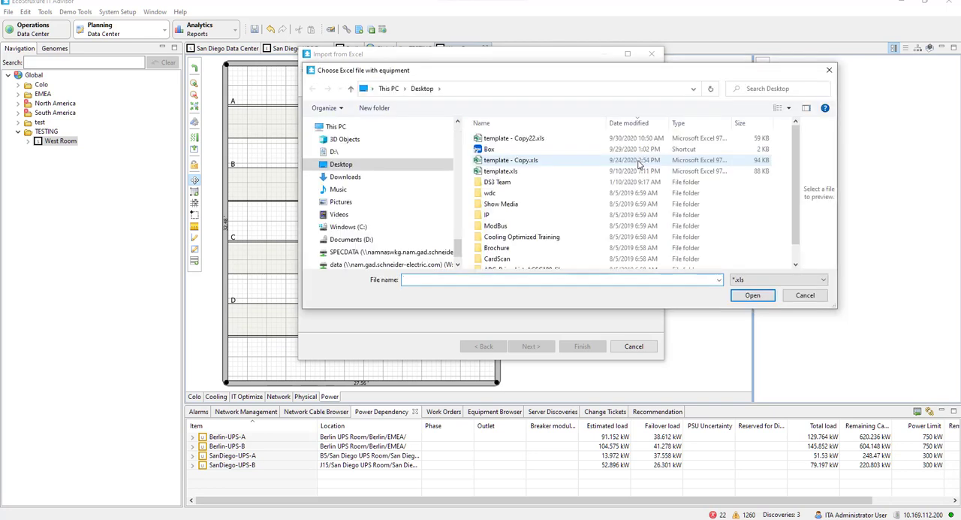
pyautogui.click(545, 139)
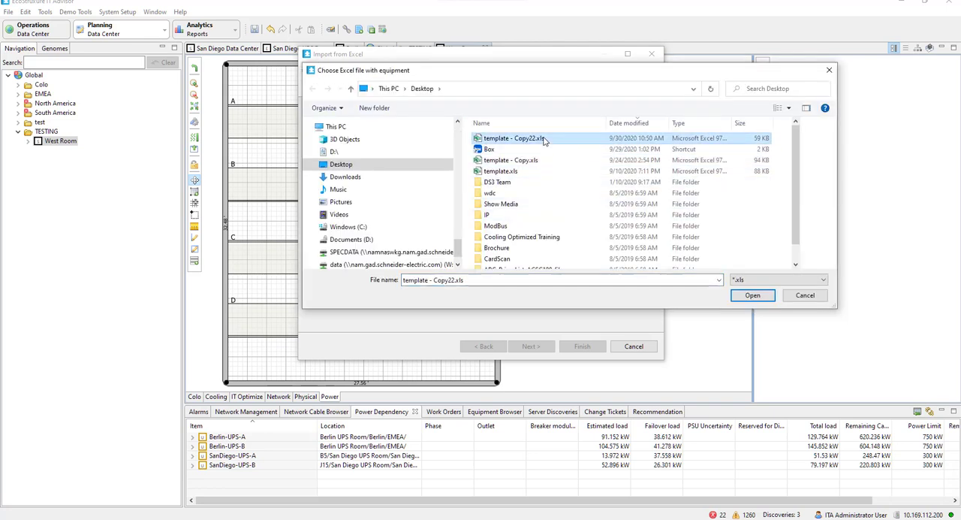
pyautogui.click(751, 297)
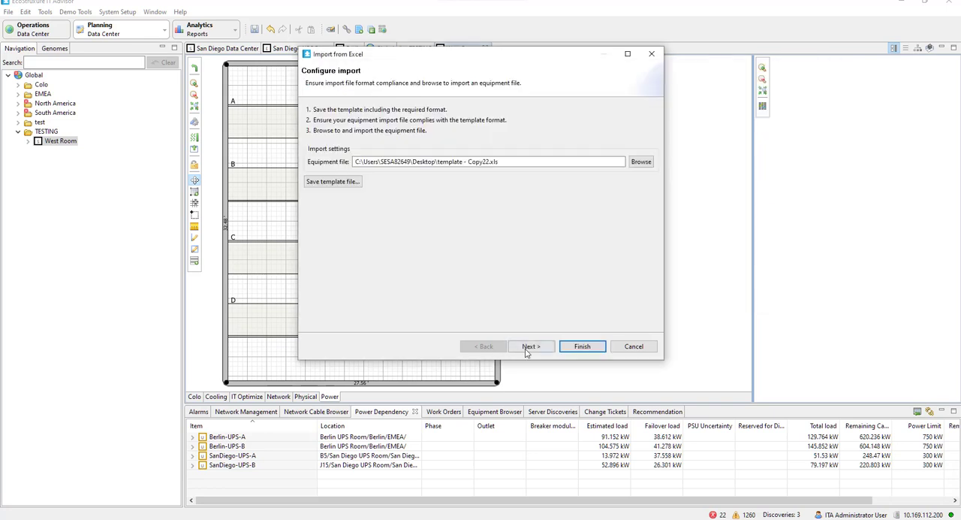
# Preview the import steps, review the warning notes such as the one for PDU 2, and complete the import
pyautogui.click(531, 347)
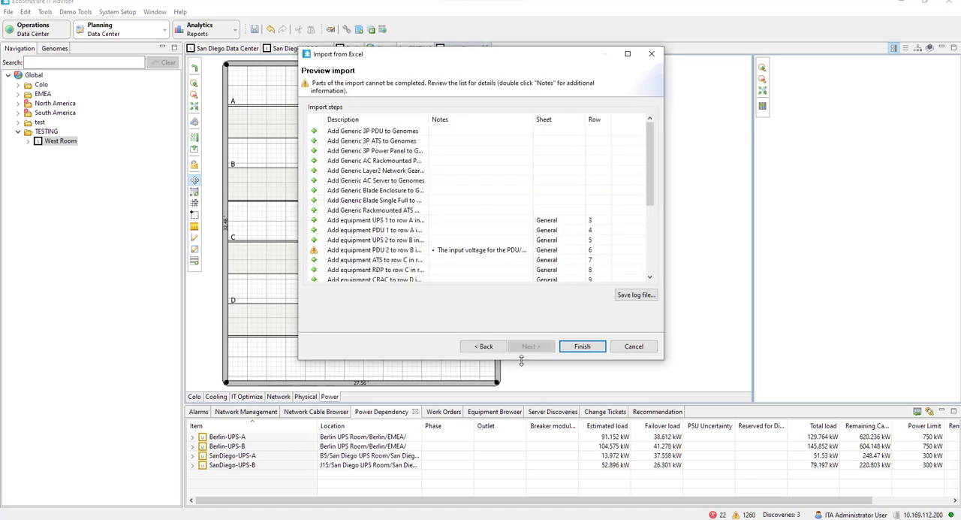
pyautogui.moveTo(521, 361); pyautogui.dragTo(521, 516)
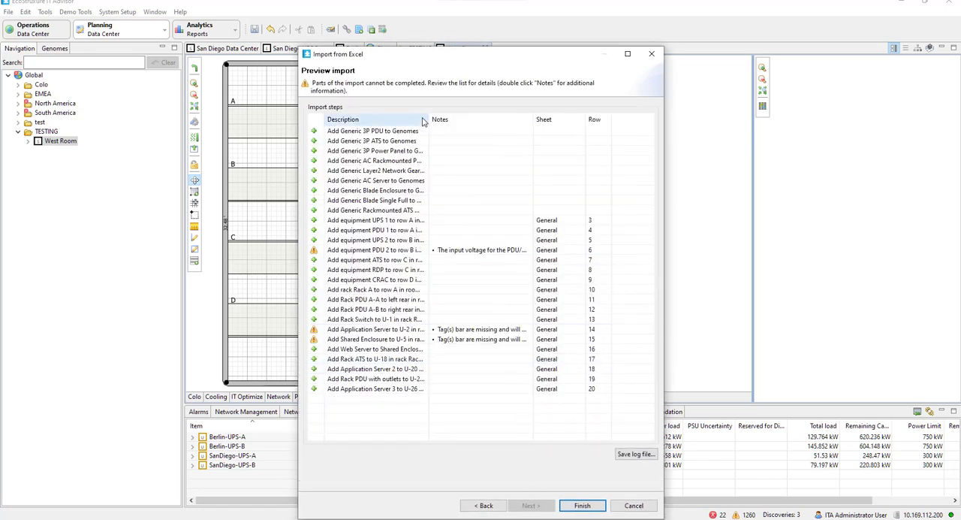
pyautogui.moveTo(427, 116); pyautogui.dragTo(475, 117)
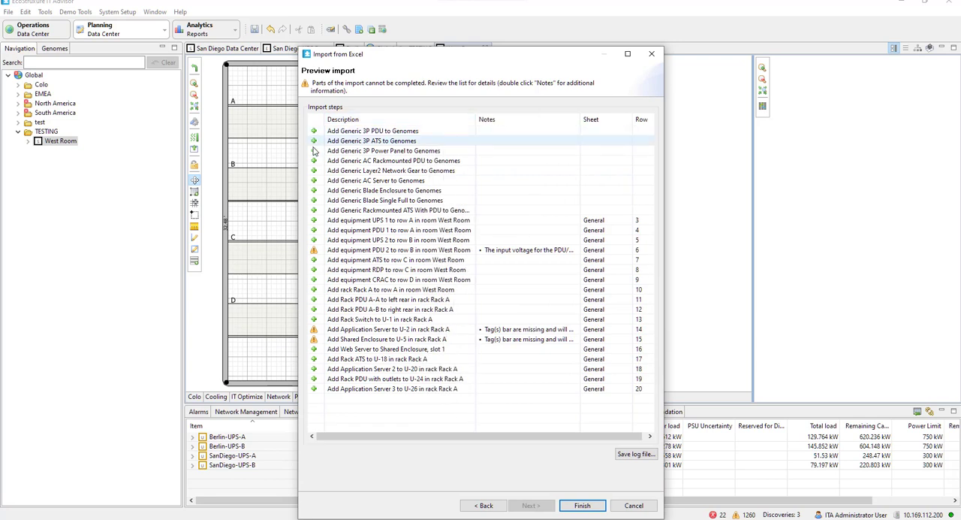
pyautogui.click(315, 252)
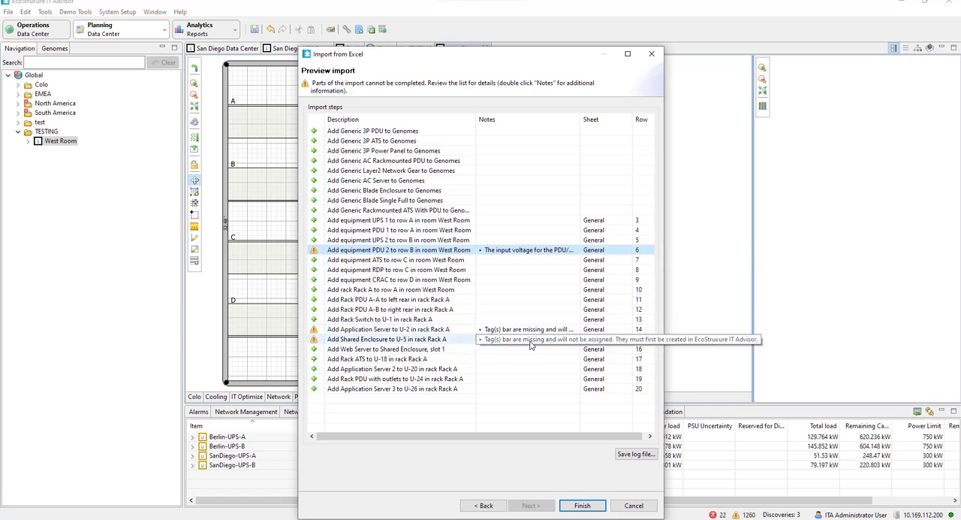
pyautogui.moveTo(509, 49); pyautogui.dragTo(512, 27)
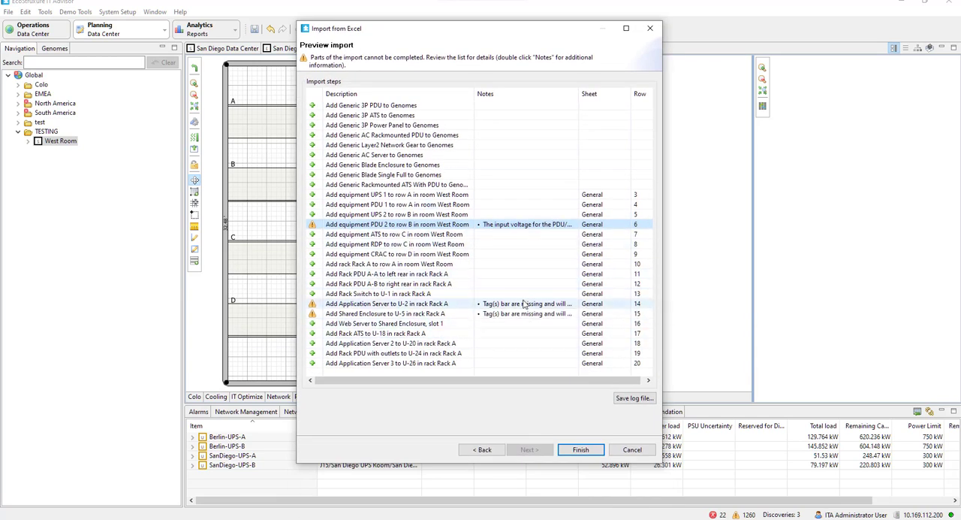
pyautogui.click(580, 450)
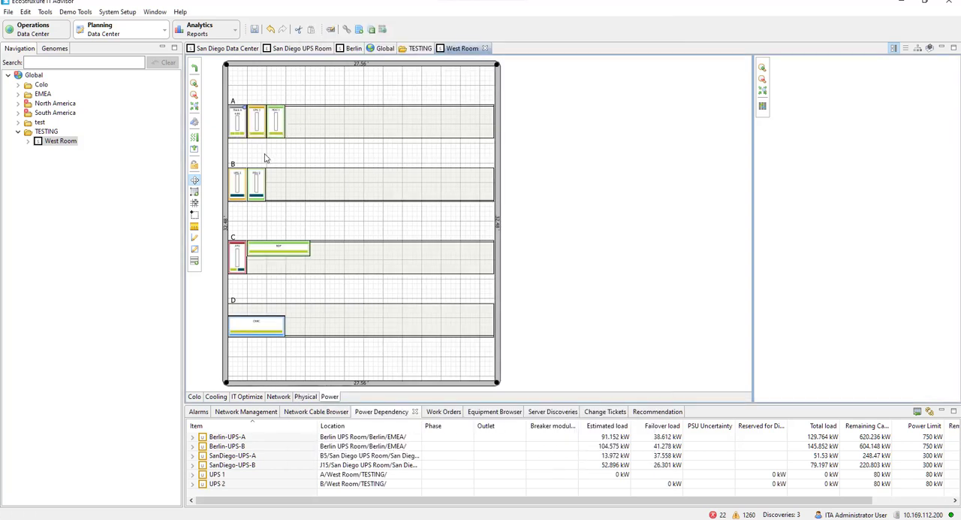
# Select Rack A in row A to view its front elevation with the imported rack equipment
pyautogui.scroll(2, 264, 158)
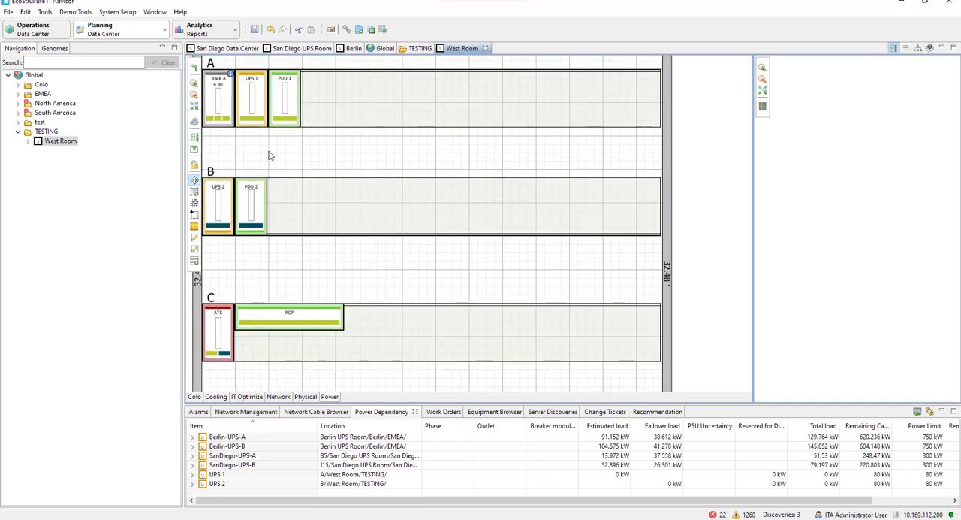
pyautogui.moveTo(270, 156); pyautogui.dragTo(399, 180)
pyautogui.click(347, 119)
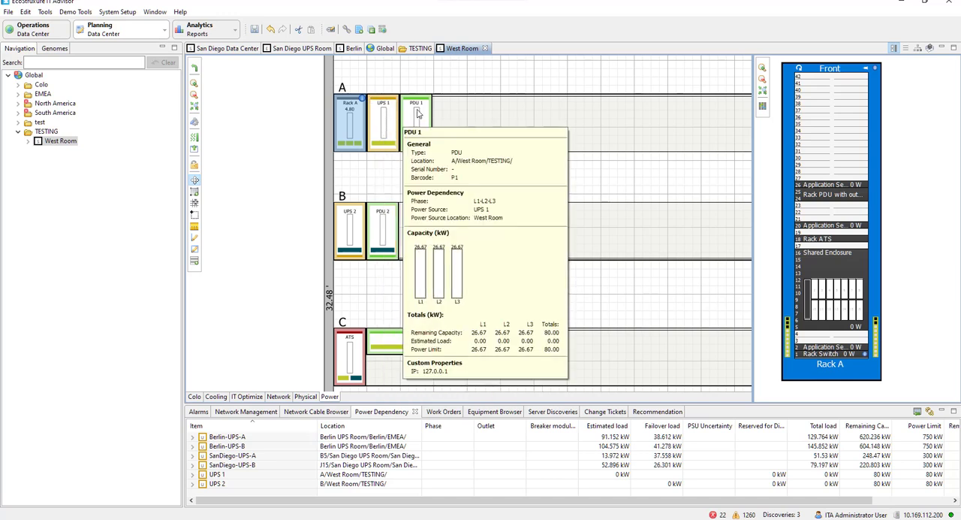
# Inspect the imported equipment from PDU 1 in row A to the CRAC in row D, and check the CRAC's row in the Excel template
pyautogui.moveTo(418, 113)
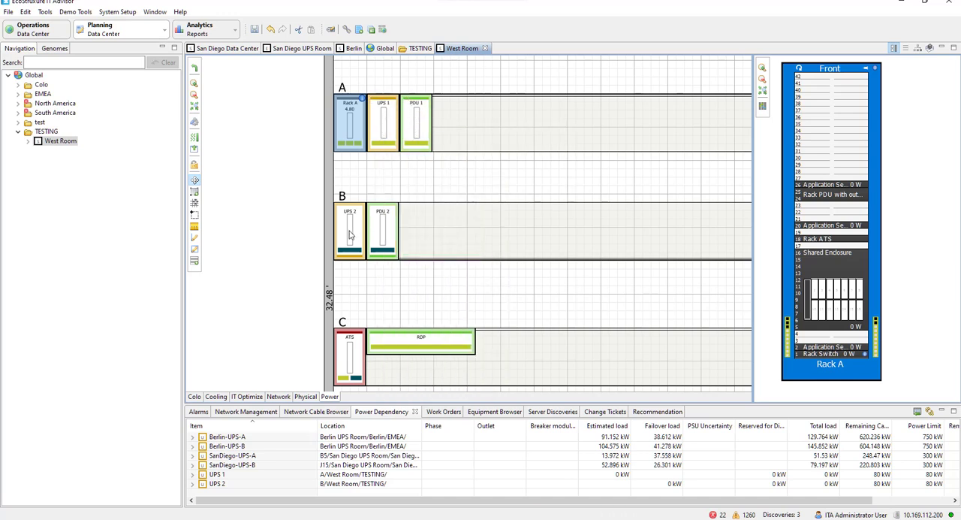
pyautogui.moveTo(399, 233)
pyautogui.moveTo(350, 368)
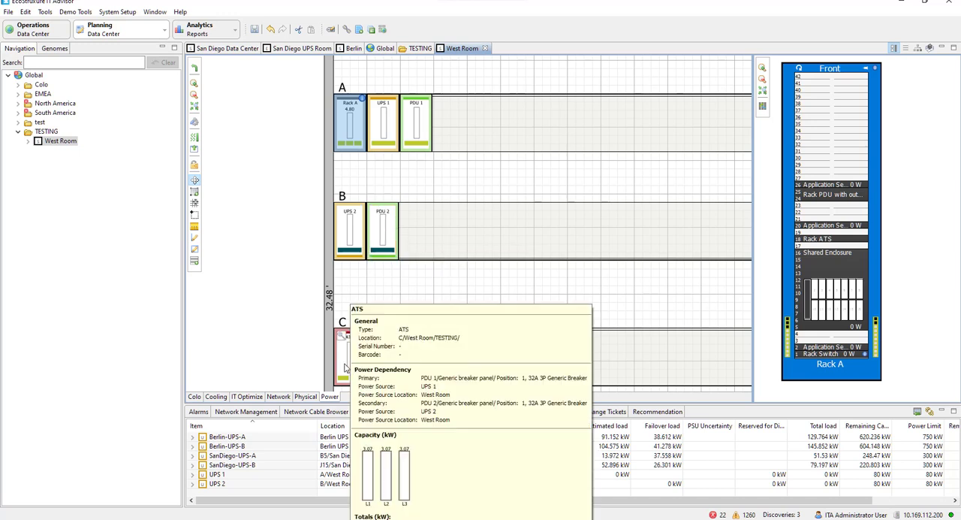
pyautogui.moveTo(437, 343)
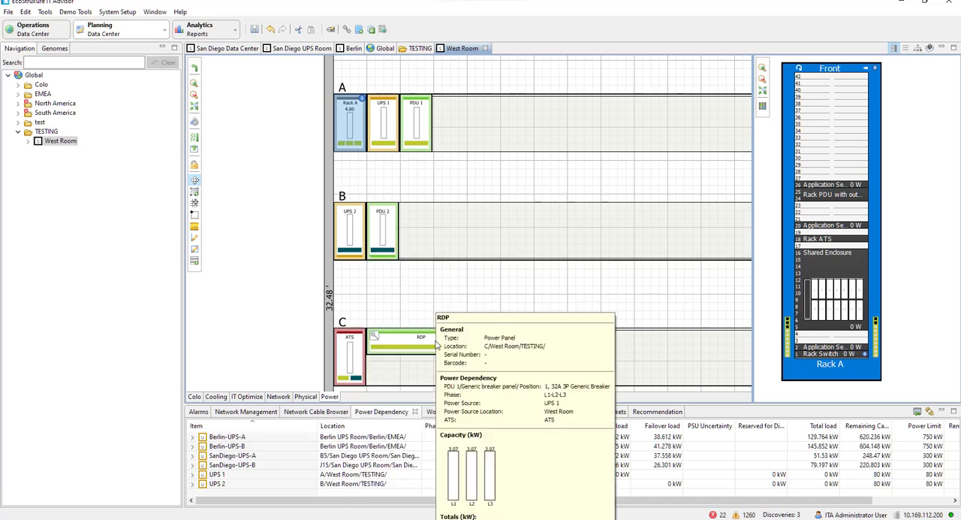
pyautogui.scroll(-3, 522, 270)
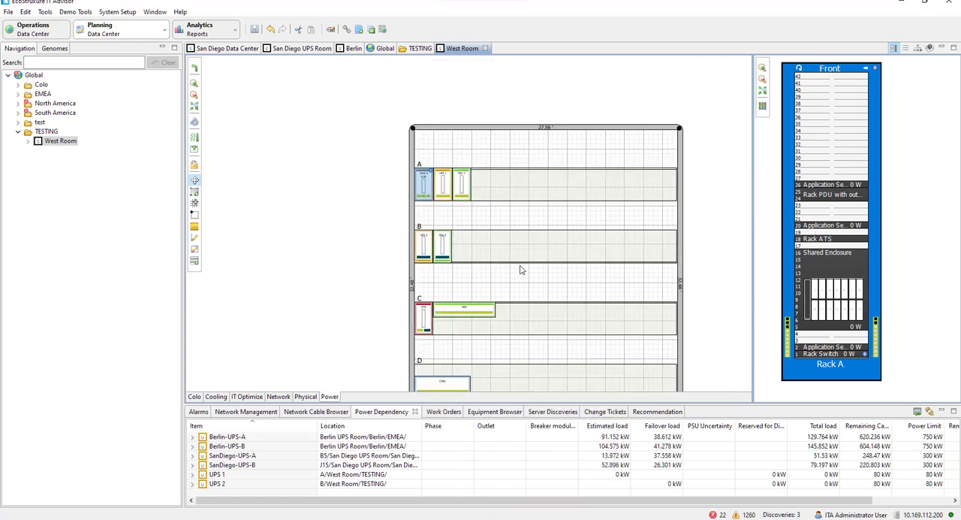
pyautogui.scroll(4, 522, 270)
pyautogui.moveTo(492, 300); pyautogui.dragTo(489, 74)
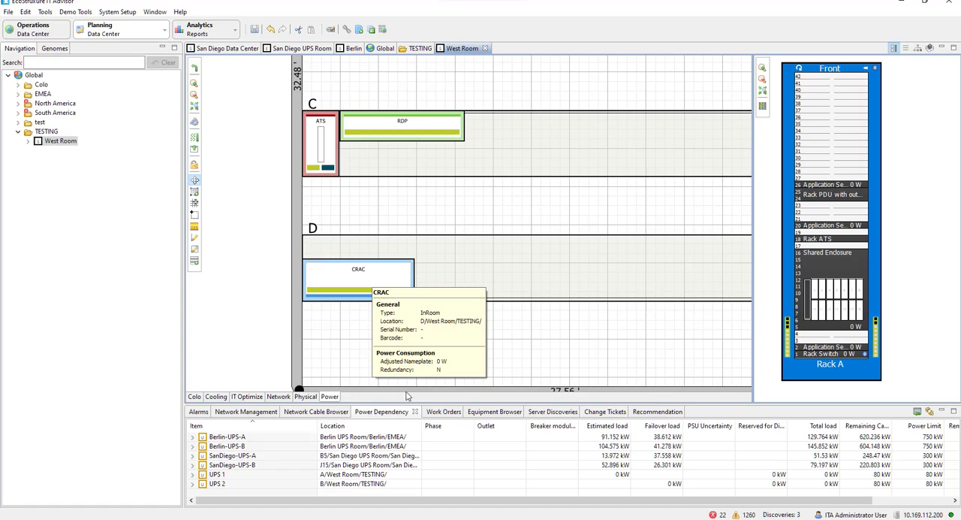
pyautogui.hotkey('alt', 'Tab')
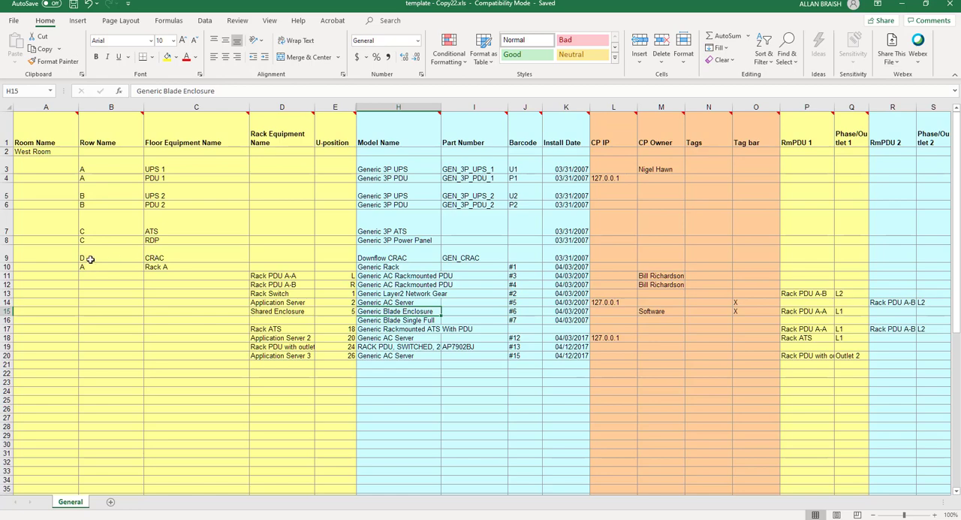
pyautogui.click(902, 3)
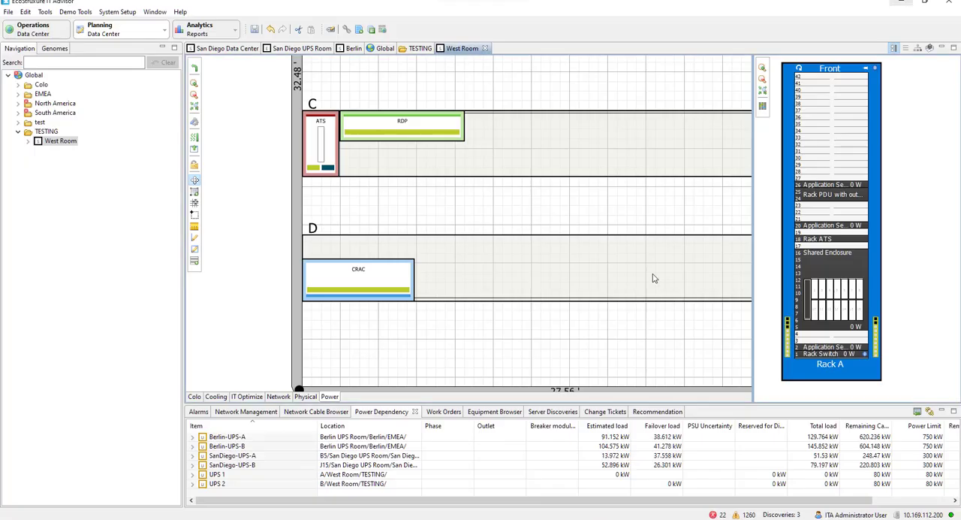
# Set the CRAC's orientation to 90 degrees and move it against the room wall at the start of row D
pyautogui.click(383, 272)
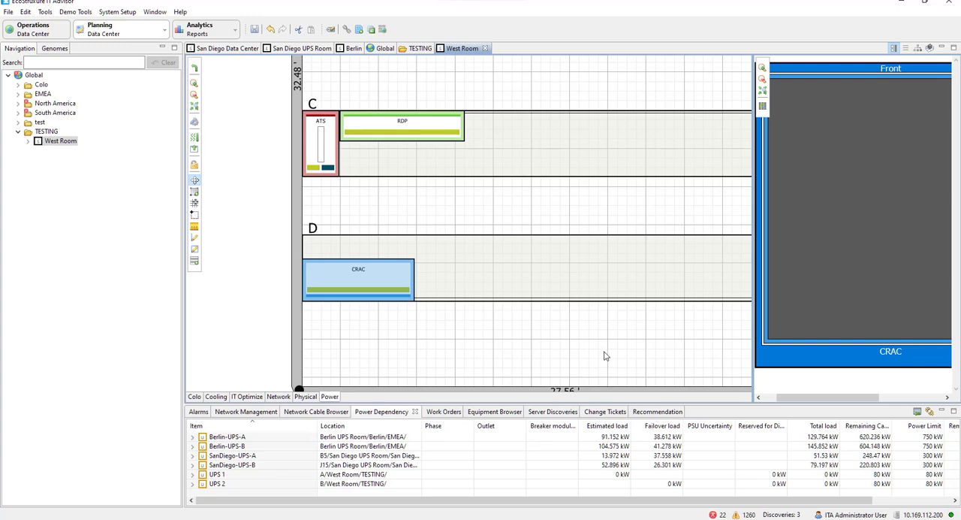
pyautogui.click(484, 217)
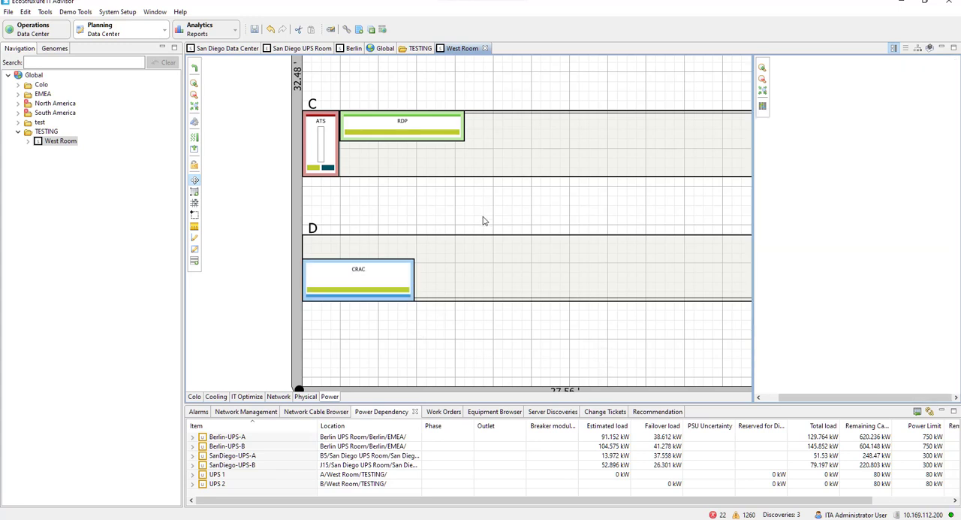
pyautogui.rightClick(383, 275)
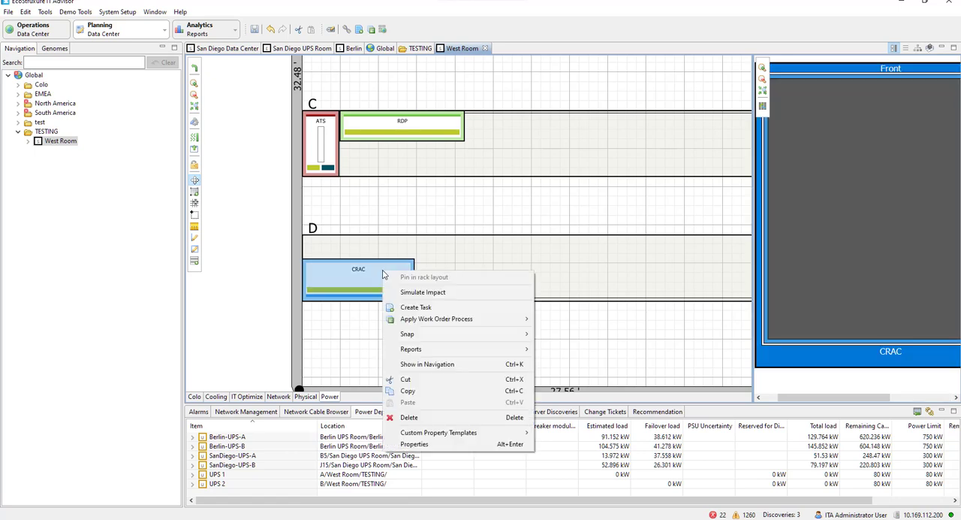
pyautogui.click(415, 444)
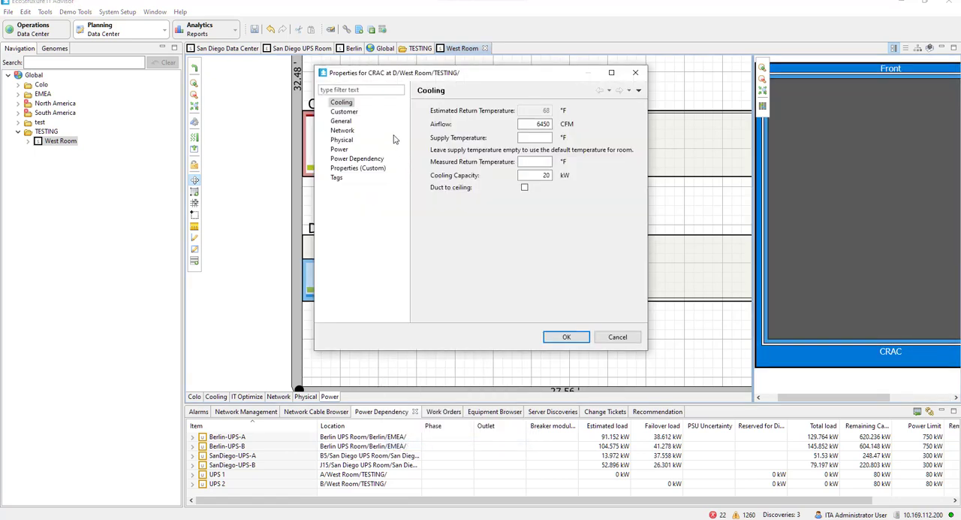
pyautogui.click(344, 140)
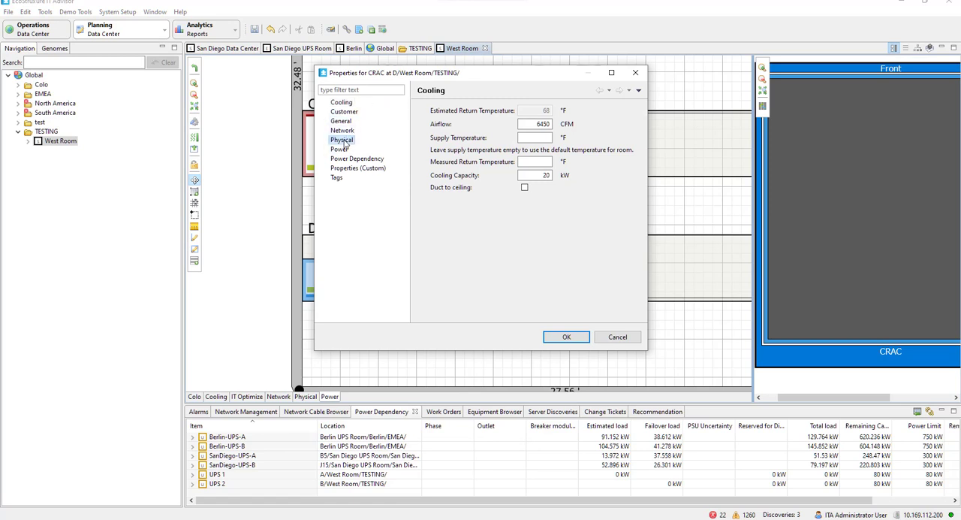
pyautogui.doubleClick(496, 161)
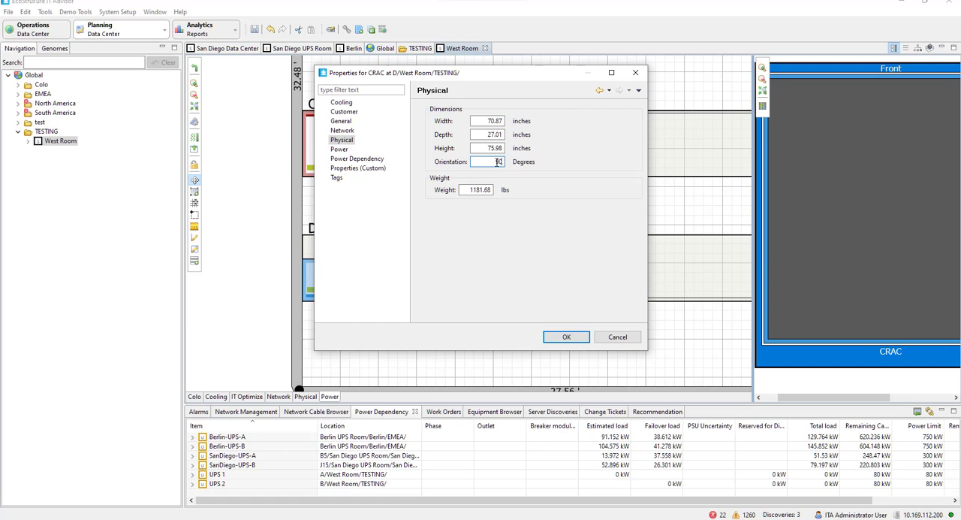
pyautogui.click(568, 338)
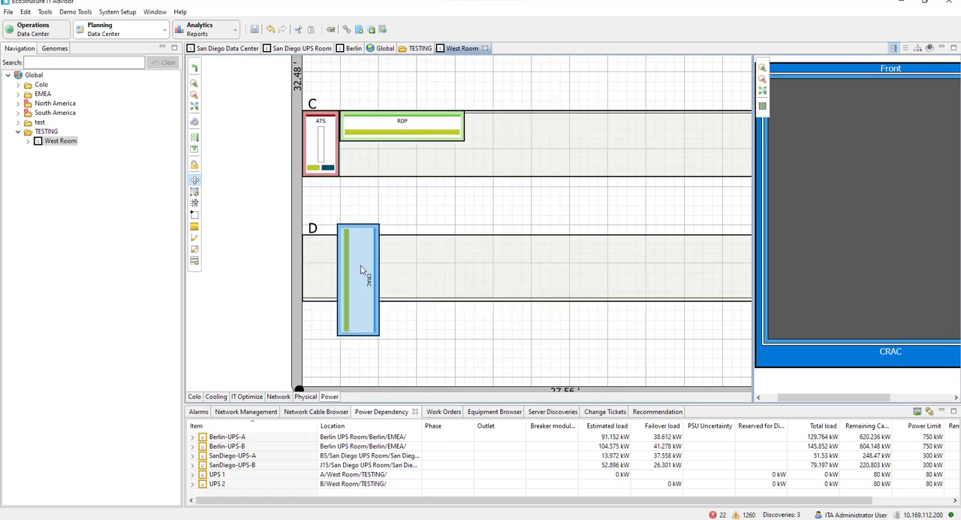
pyautogui.moveTo(360, 270); pyautogui.dragTo(329, 267)
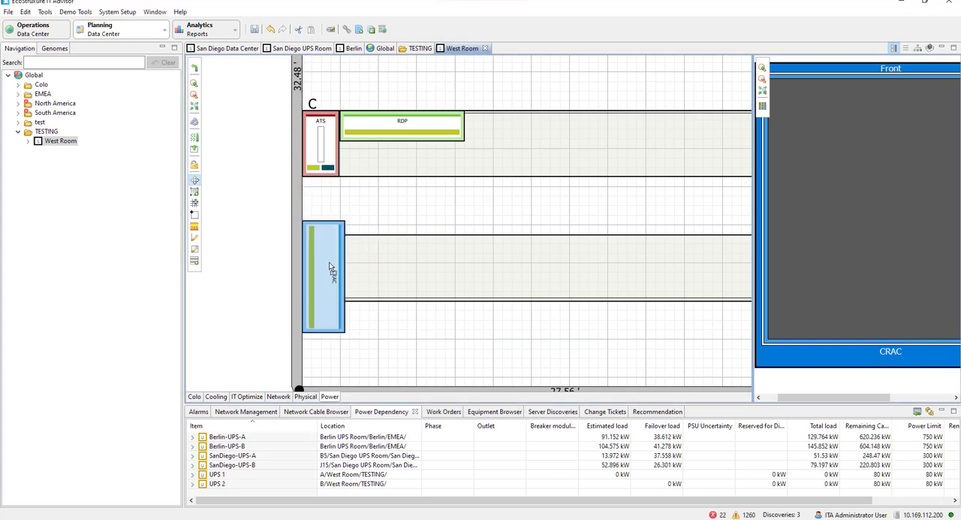
# Review the CRAC's physical properties, including its orientation, and close them without changes
pyautogui.rightClick(326, 264)
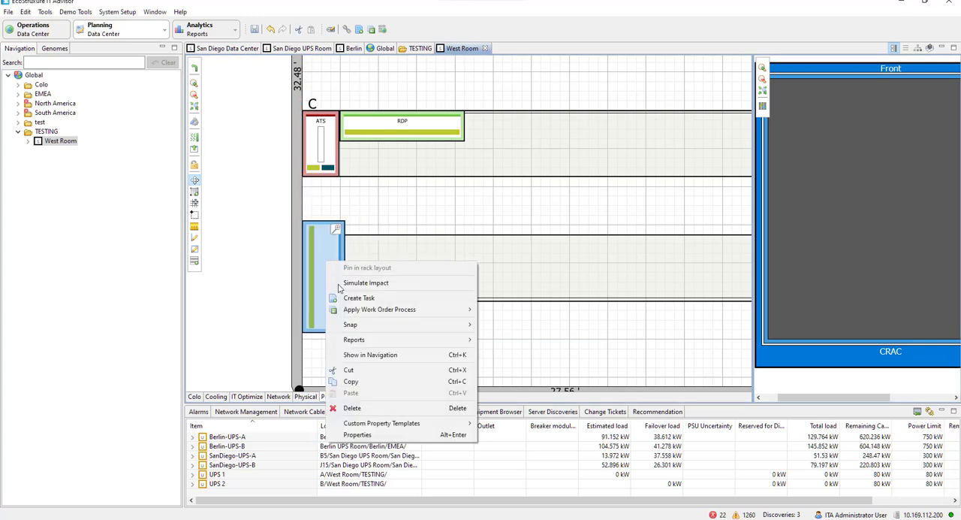
pyautogui.click(394, 434)
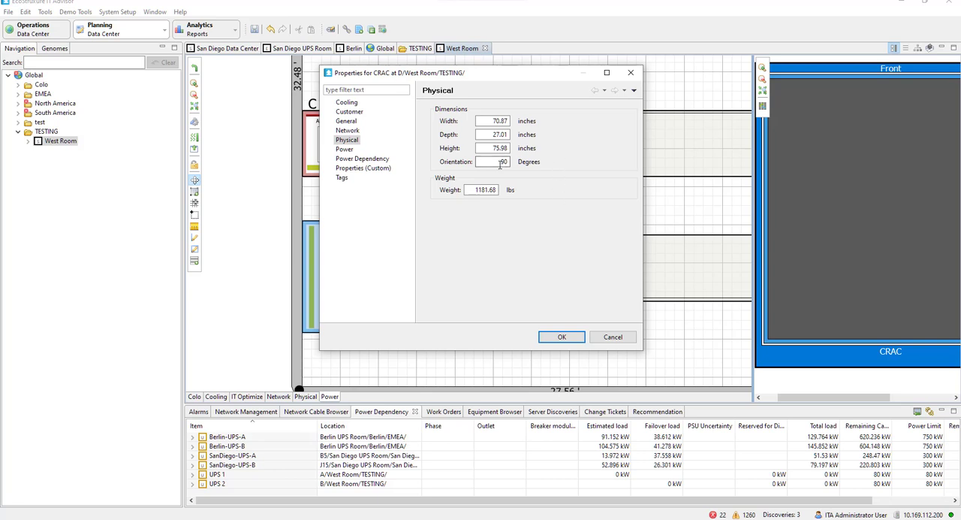
pyautogui.click(628, 338)
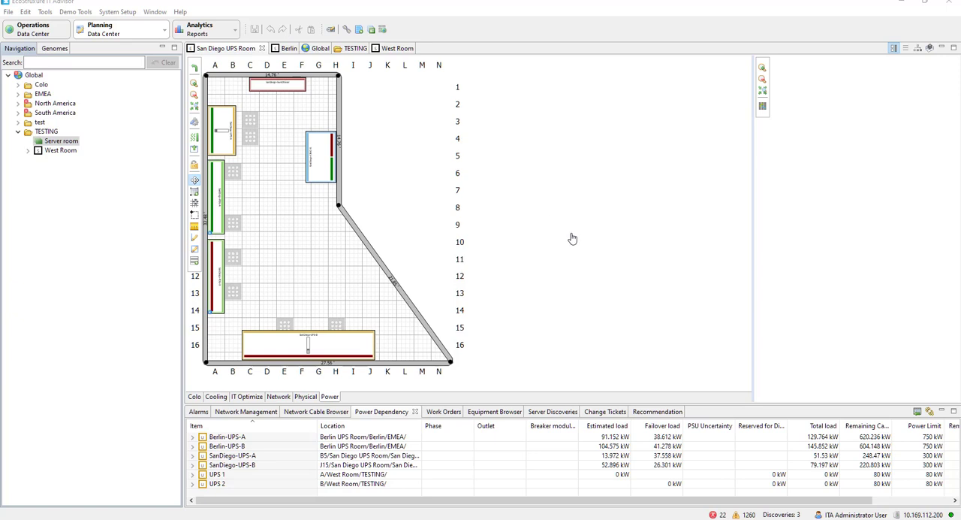
# Set LAB 04-2 Athens Facility.dwg as the background of Server room under TESTING and open its floor plan
pyautogui.moveTo(406, 208); pyautogui.dragTo(493, 216)
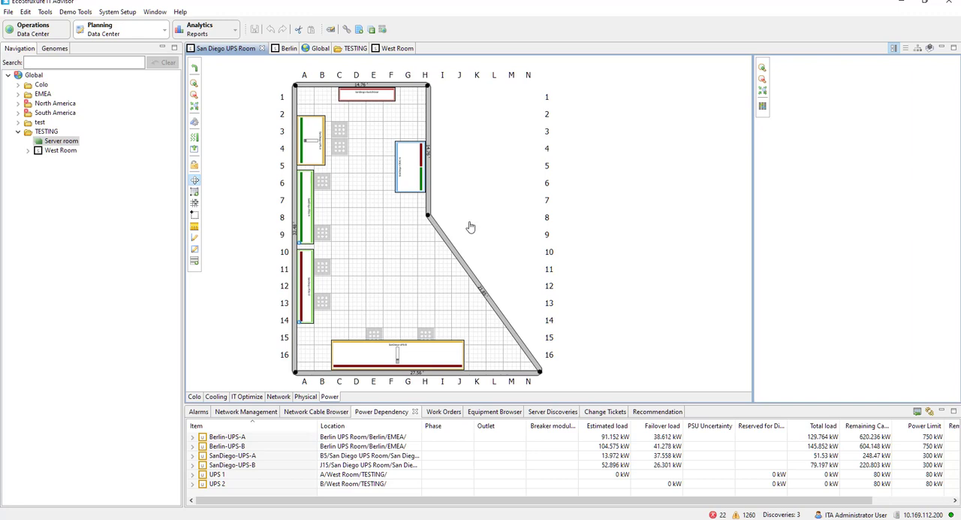
pyautogui.rightClick(60, 143)
pyautogui.click(108, 235)
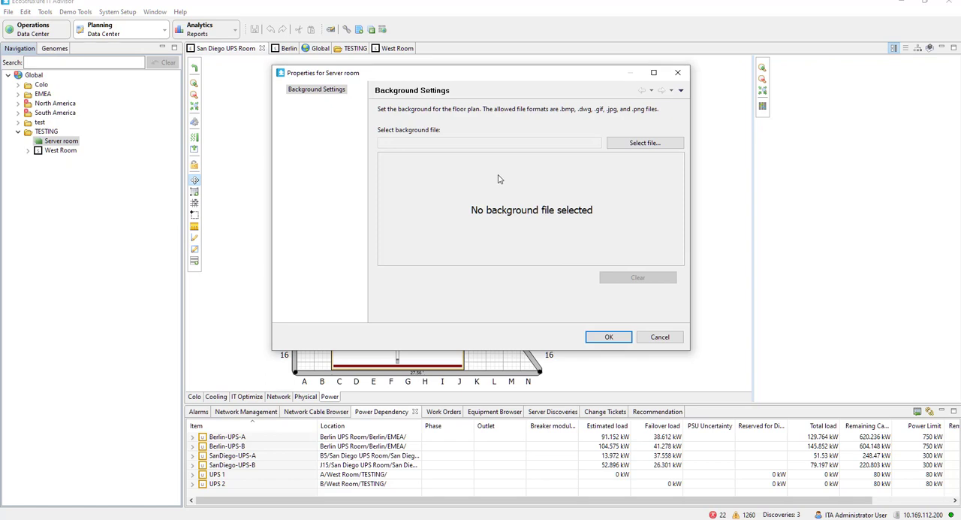
pyautogui.click(642, 143)
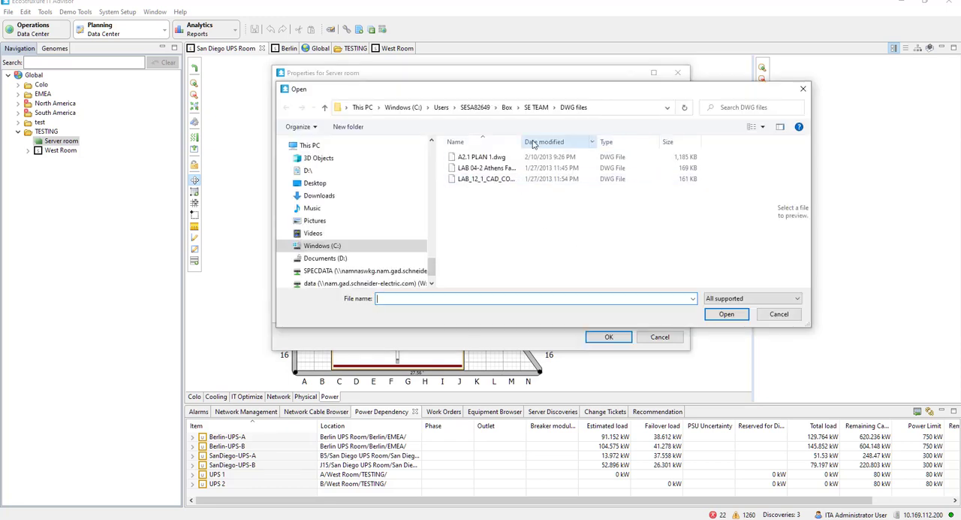
pyautogui.doubleClick(523, 142)
pyautogui.click(513, 169)
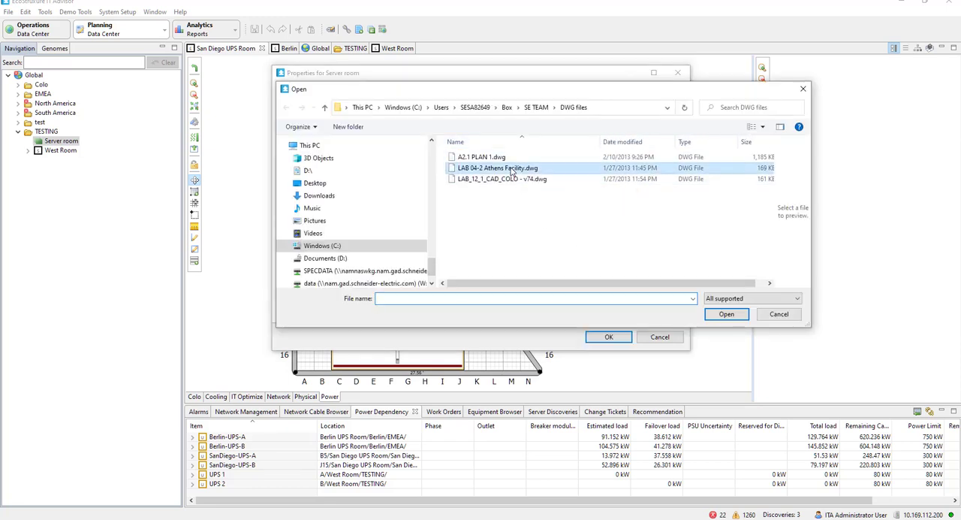
pyautogui.click(738, 318)
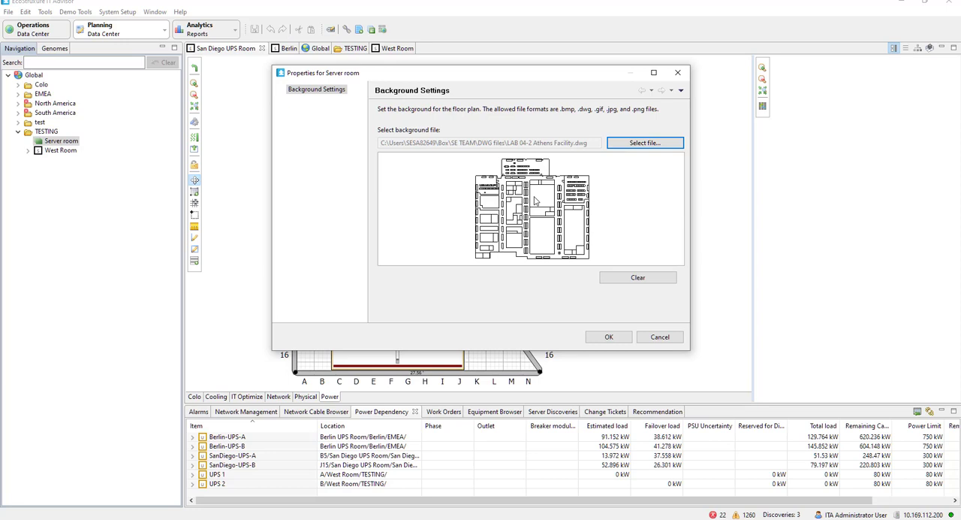
pyautogui.click(608, 337)
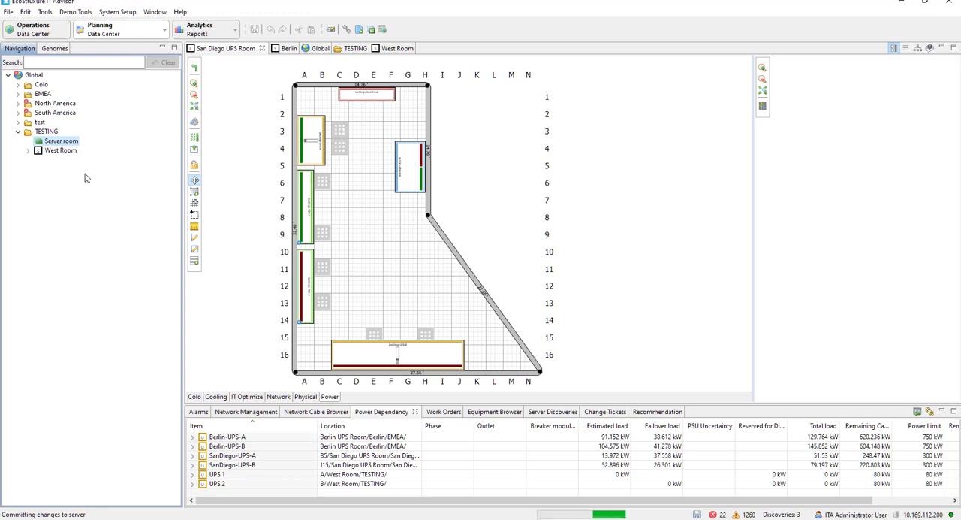
pyautogui.doubleClick(73, 142)
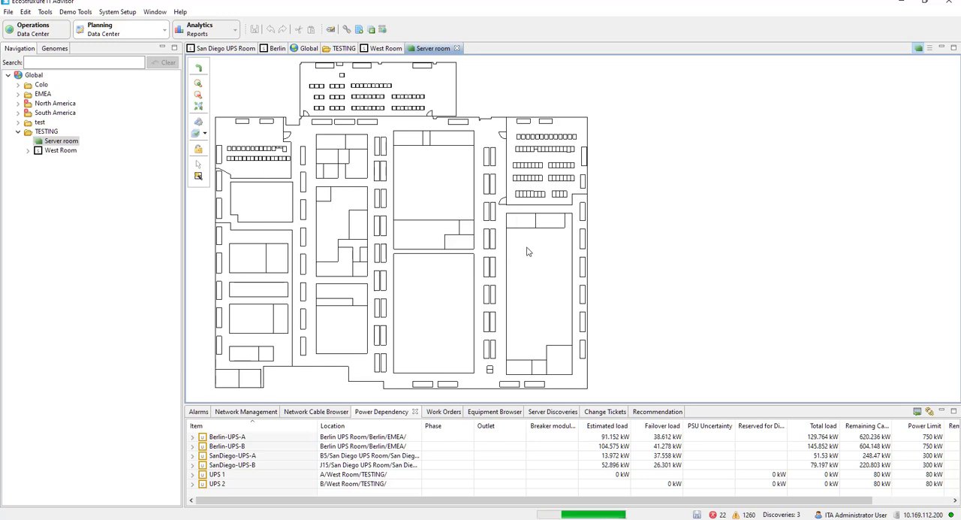
# Hide the HVAC background layer on the Server room floor plan and show it again
pyautogui.click(197, 133)
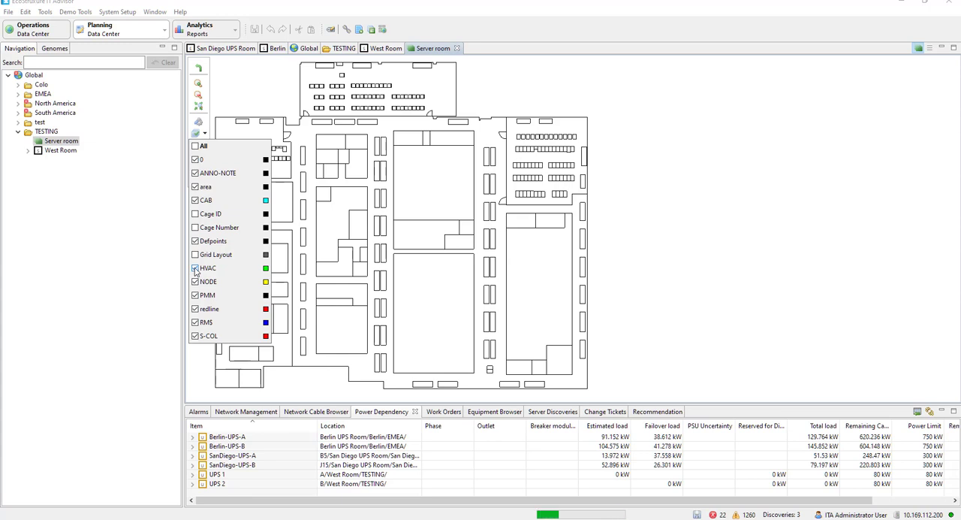
pyautogui.click(195, 268)
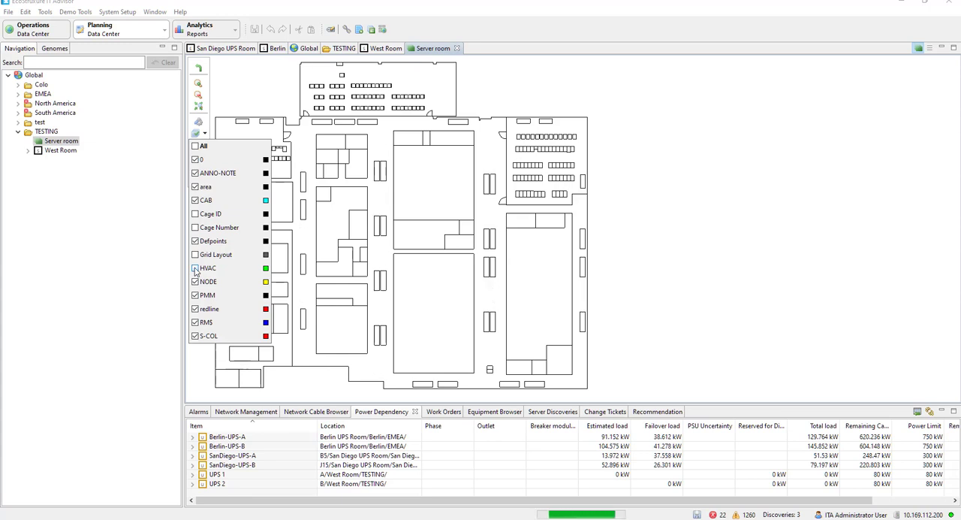
pyautogui.click(196, 268)
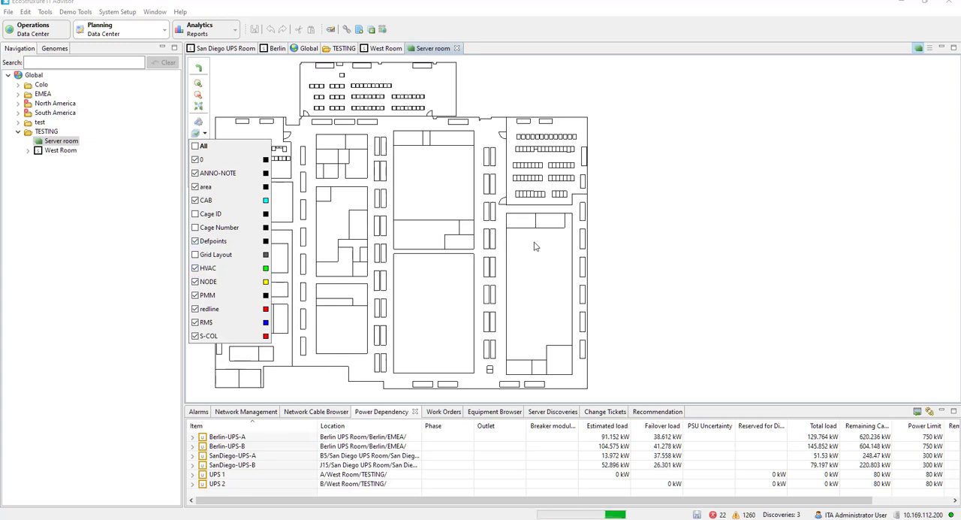
pyautogui.click(244, 92)
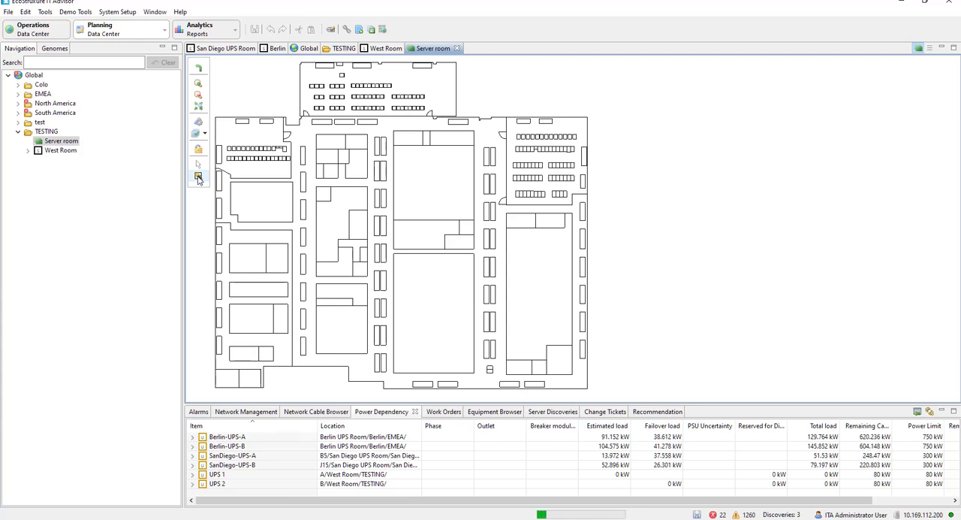
# Look through the list of background layers available for the Server Room floor plan
pyautogui.click(199, 178)
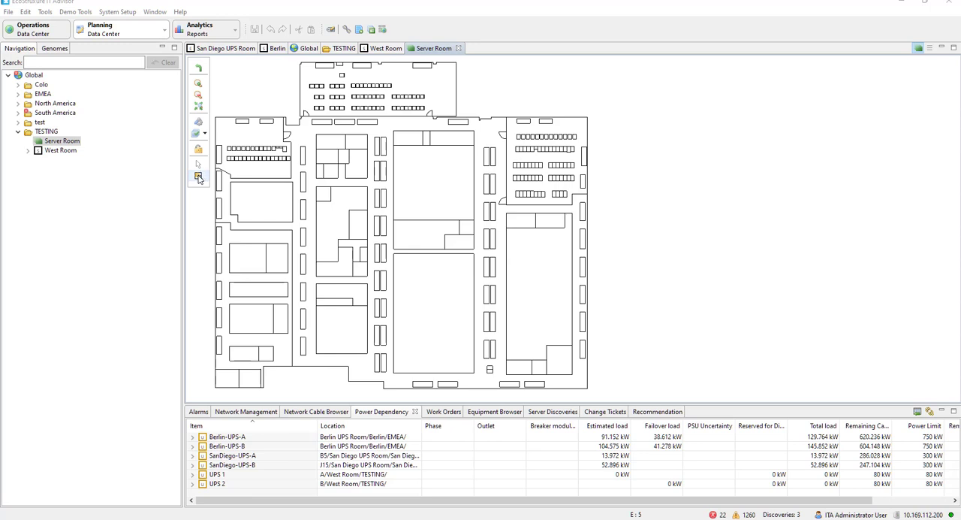
pyautogui.click(197, 134)
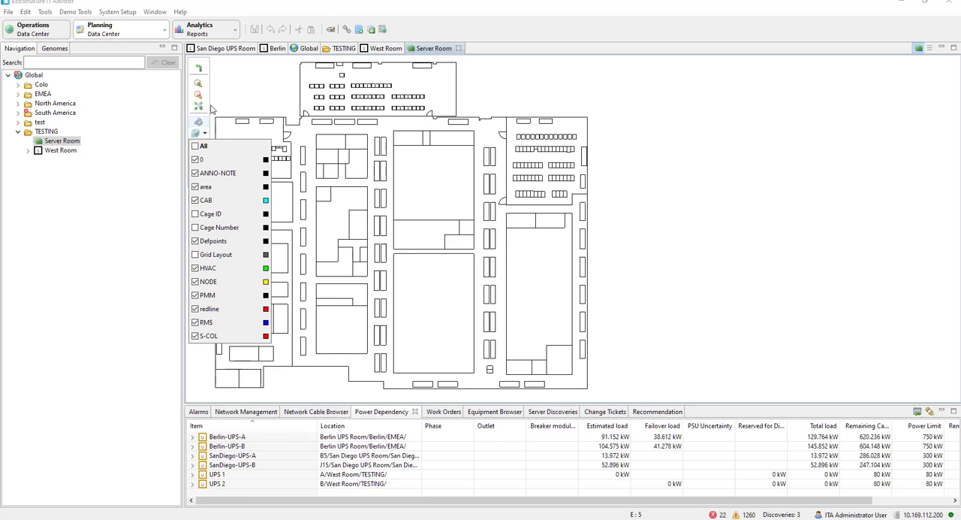
pyautogui.click(197, 132)
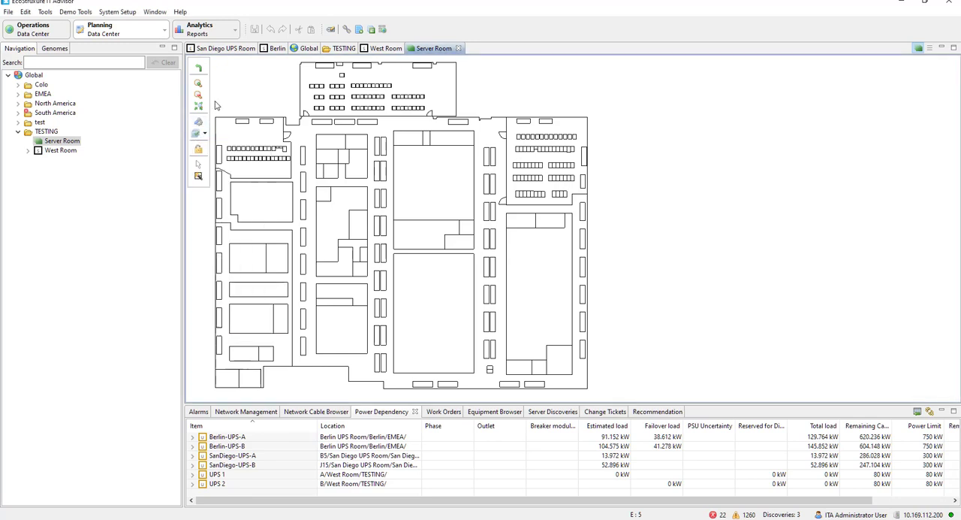
# Detect the large empty lower-middle rectangle of the Server Room floor plan as a new server room named "room 1"
pyautogui.click(199, 177)
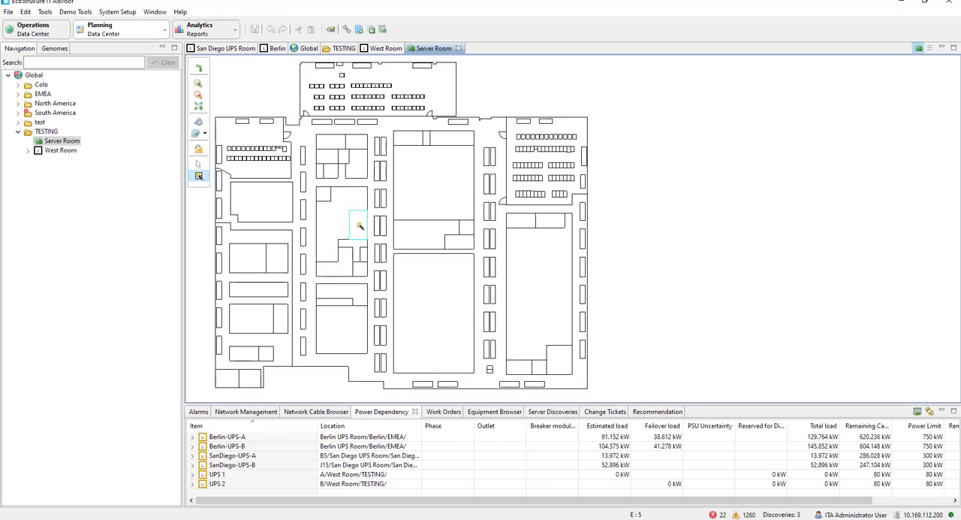
pyautogui.click(446, 294)
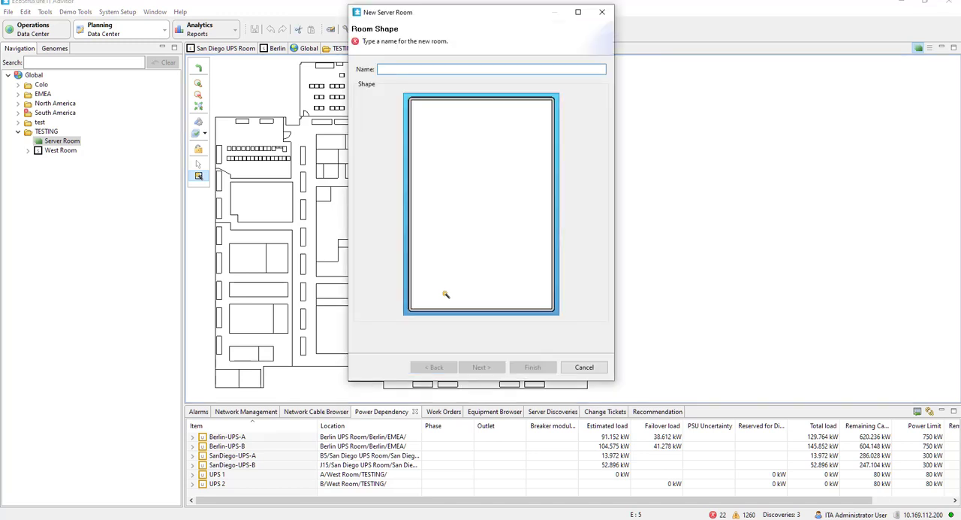
pyautogui.write('room 1')
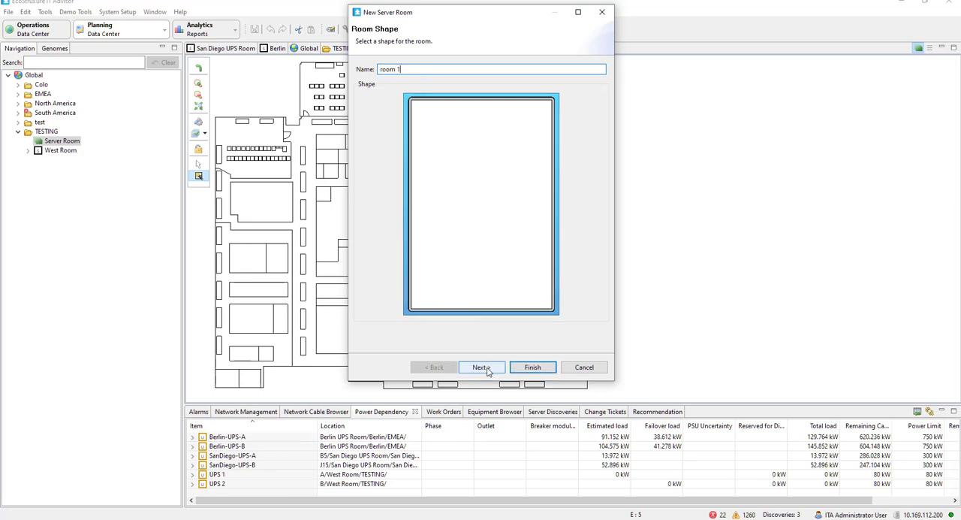
pyautogui.click(550, 371)
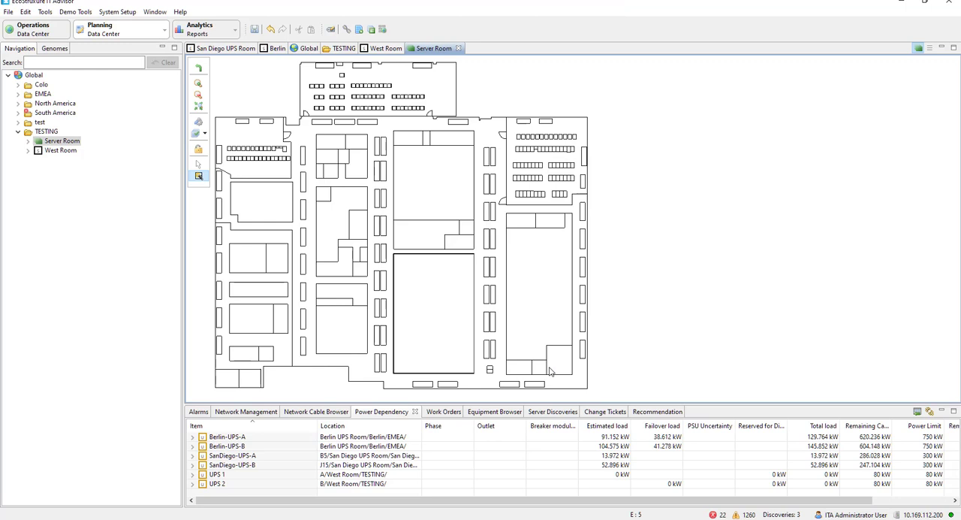
# Open the layout of room 1 under Server Room and look at the options available for its right-hand wall
pyautogui.click(28, 141)
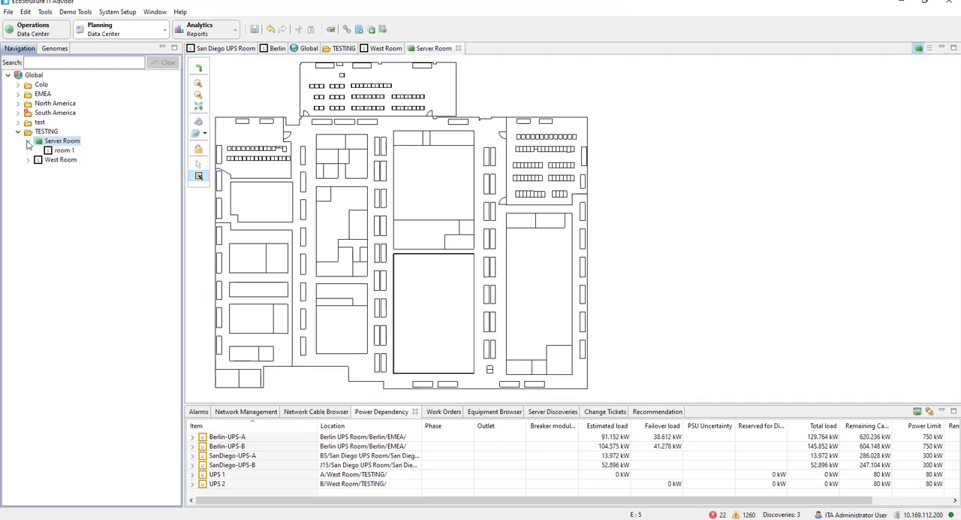
pyautogui.doubleClick(66, 151)
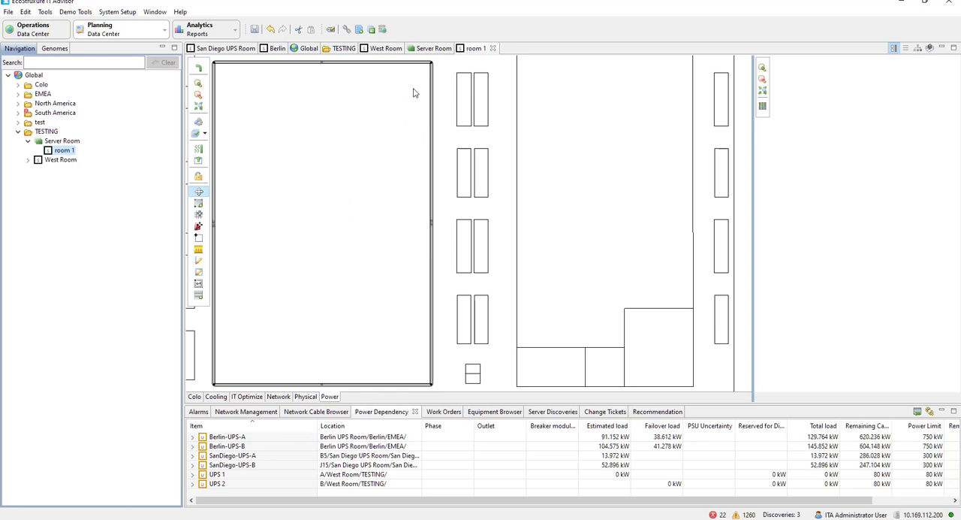
pyautogui.rightClick(432, 203)
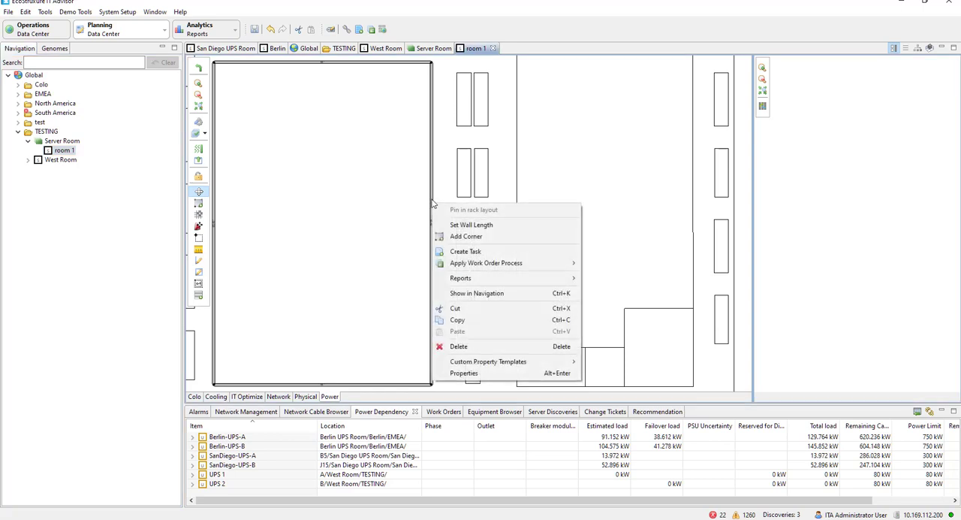
pyautogui.click(432, 201)
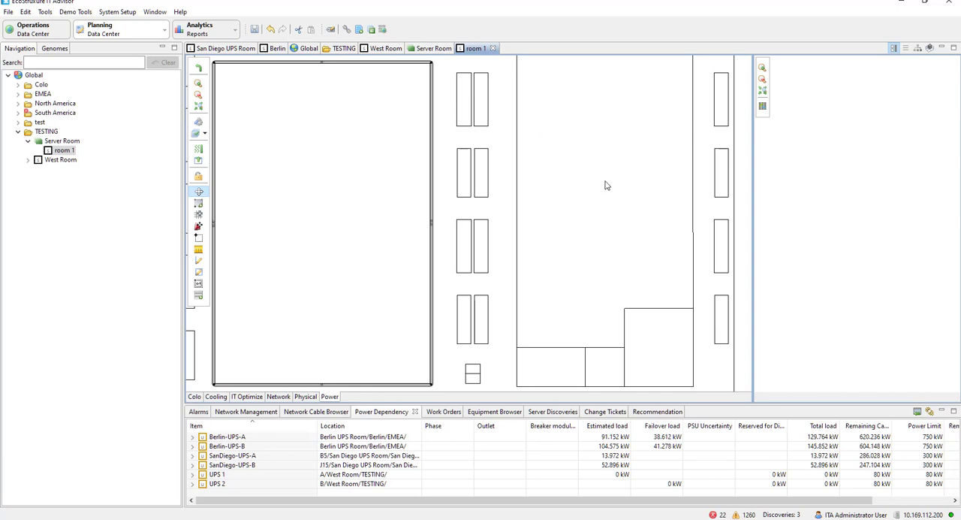
# Try to detect walls across the plan area just above room 1 and save the changes
pyautogui.scroll(-1, 607, 185)
pyautogui.scroll(-2, 607, 186)
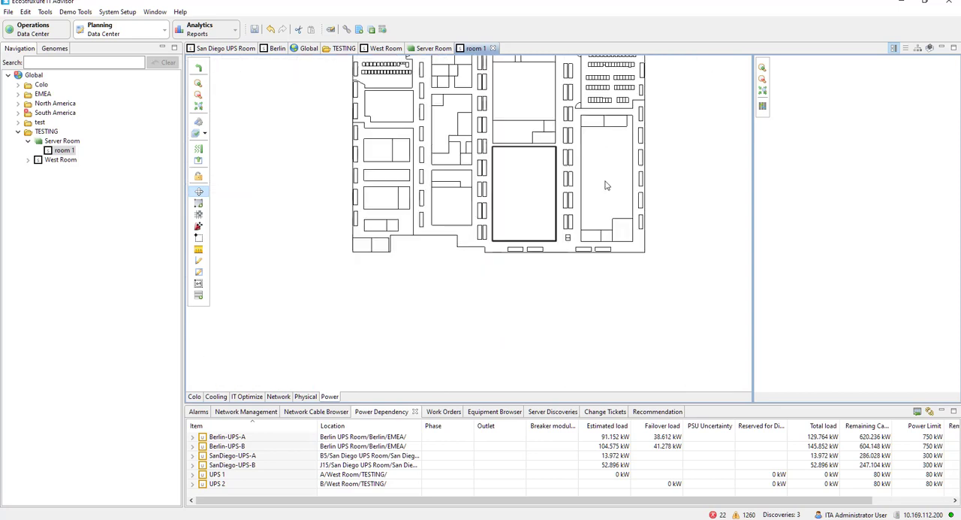
pyautogui.scroll(4, 607, 186)
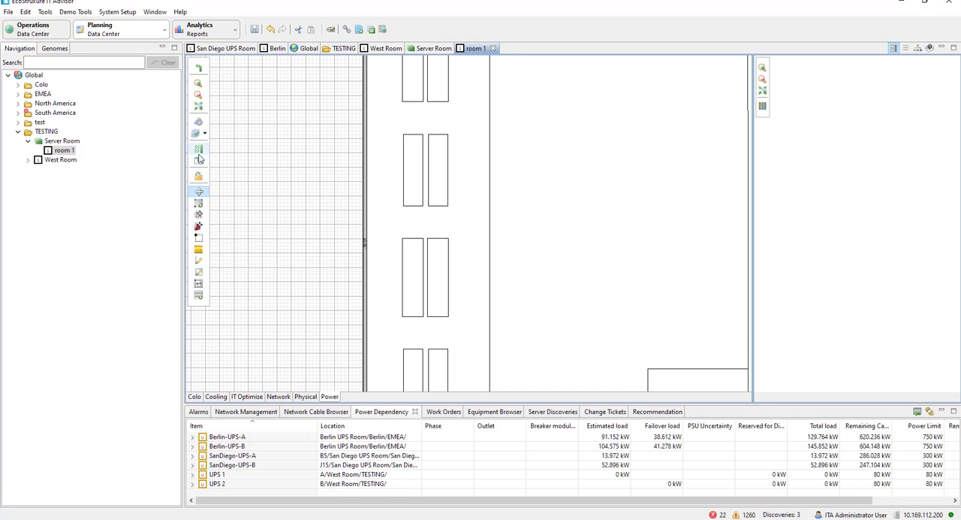
pyautogui.click(199, 285)
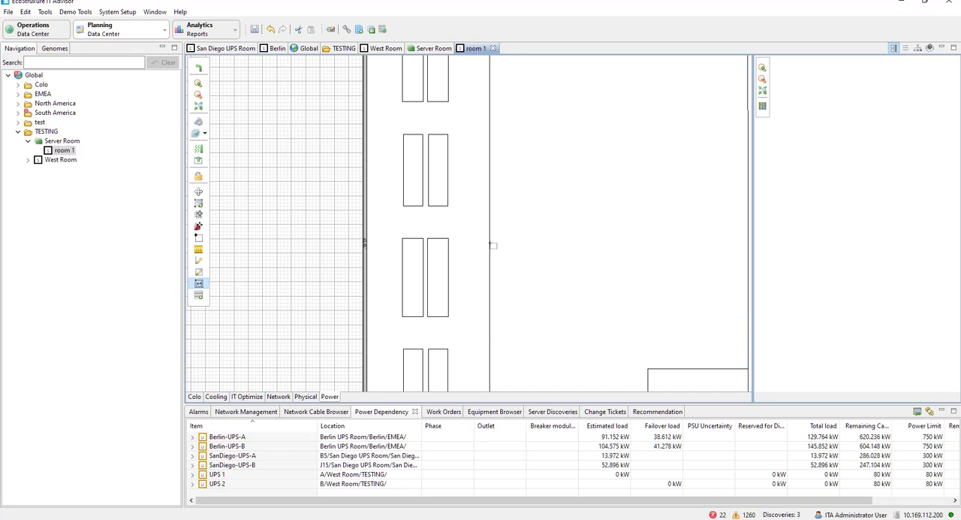
pyautogui.scroll(-2, 493, 245)
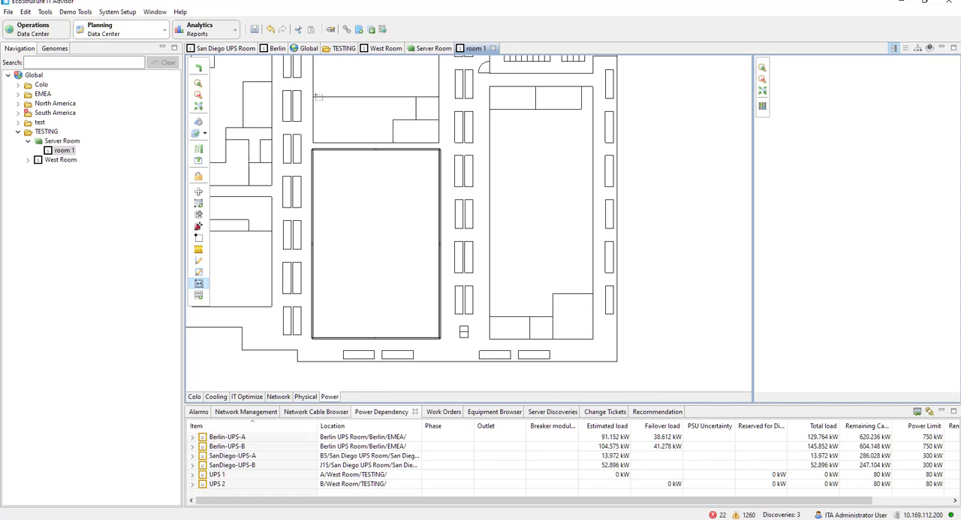
pyautogui.moveTo(315, 94); pyautogui.dragTo(446, 108)
pyautogui.click(255, 29)
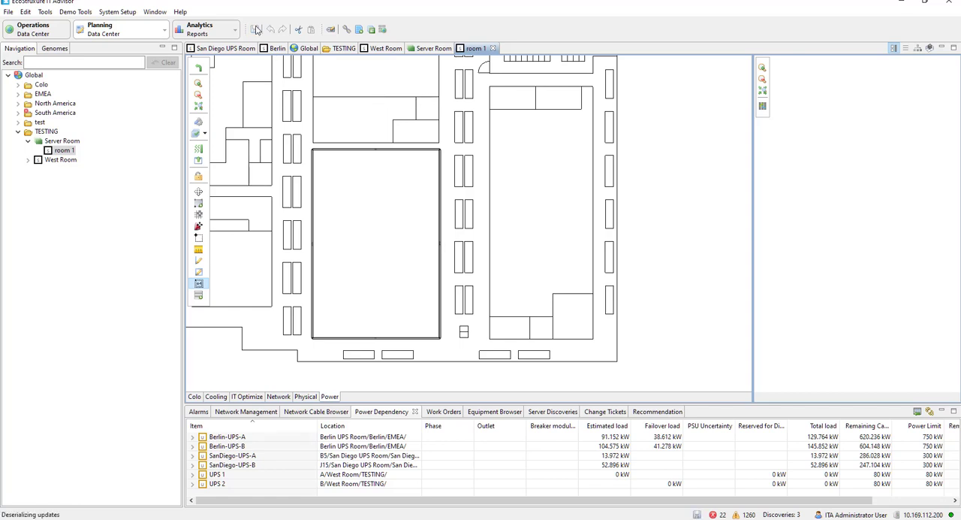